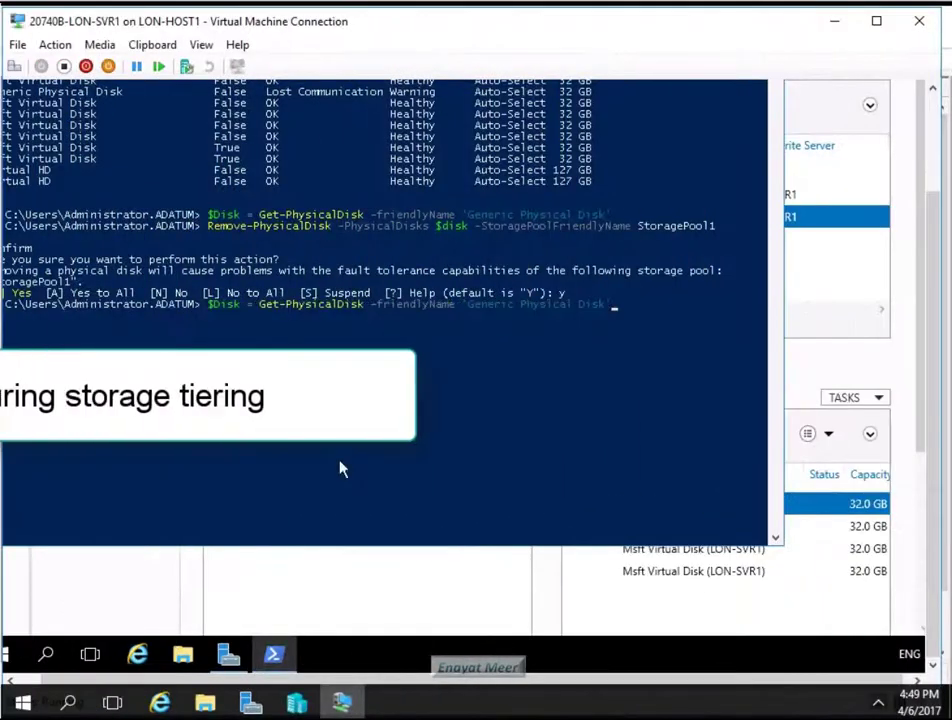
Step: List the physical disks, and store those with CanPool $true in the variable $canpool using Get-PhysicalDisk
key("Up")
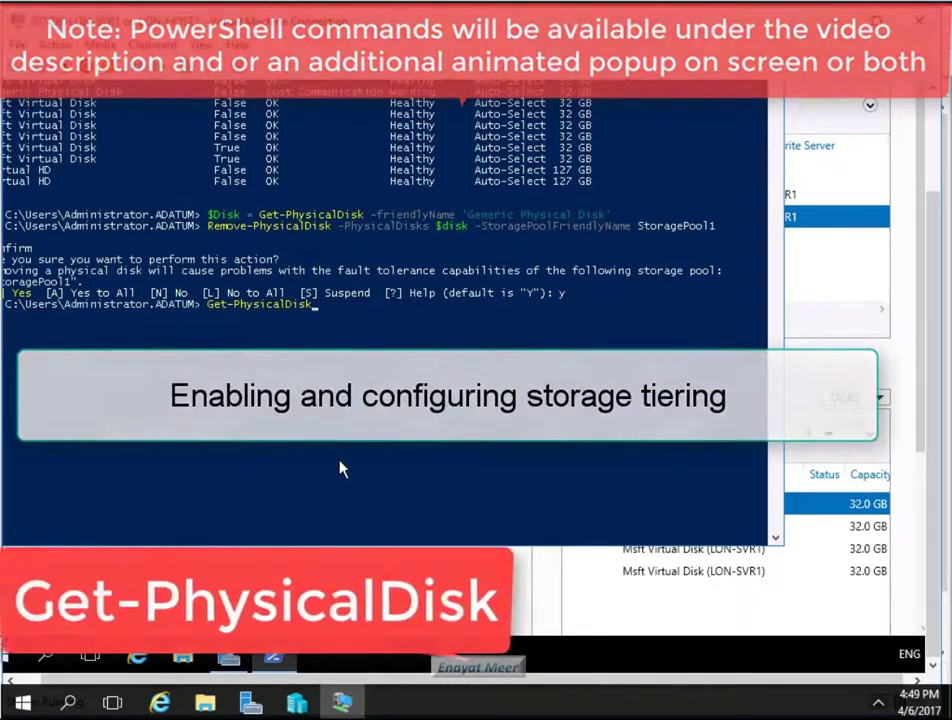
key("Return")
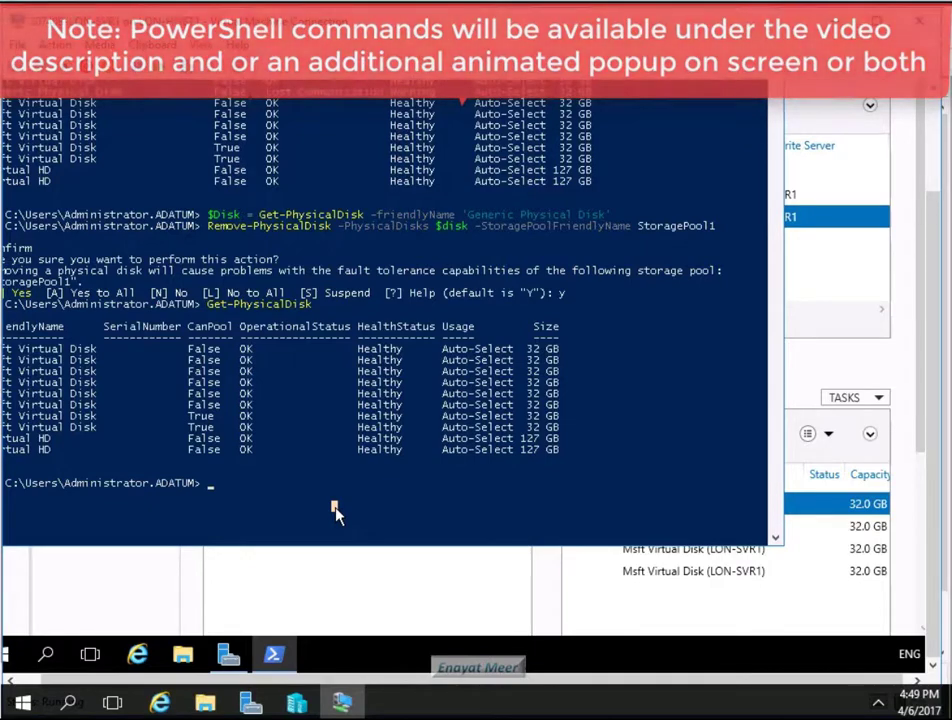
type("$canpool = Get")
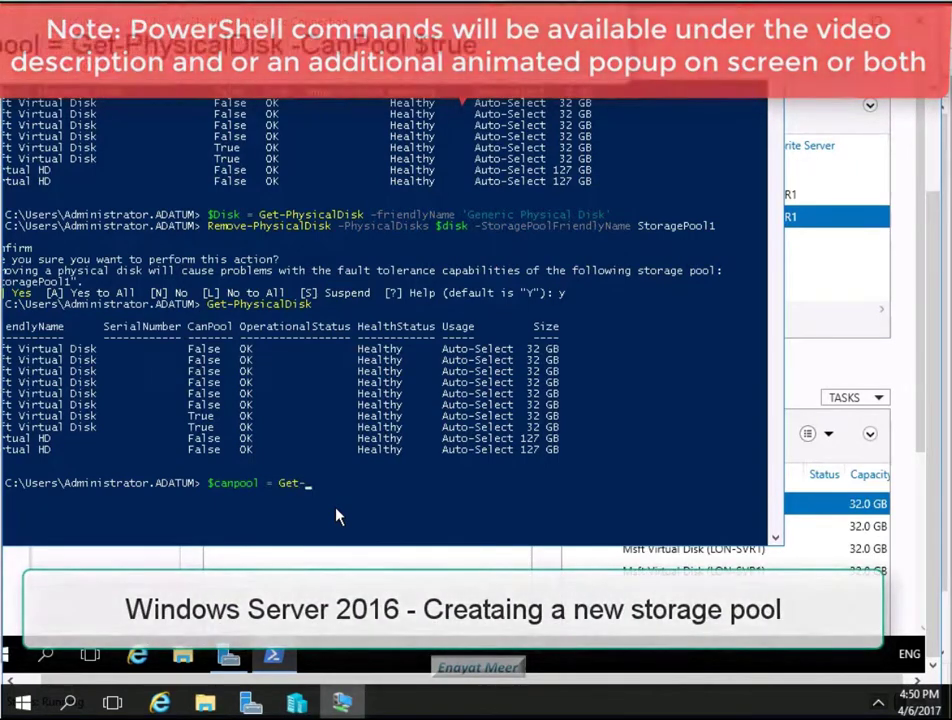
type("-Physic")
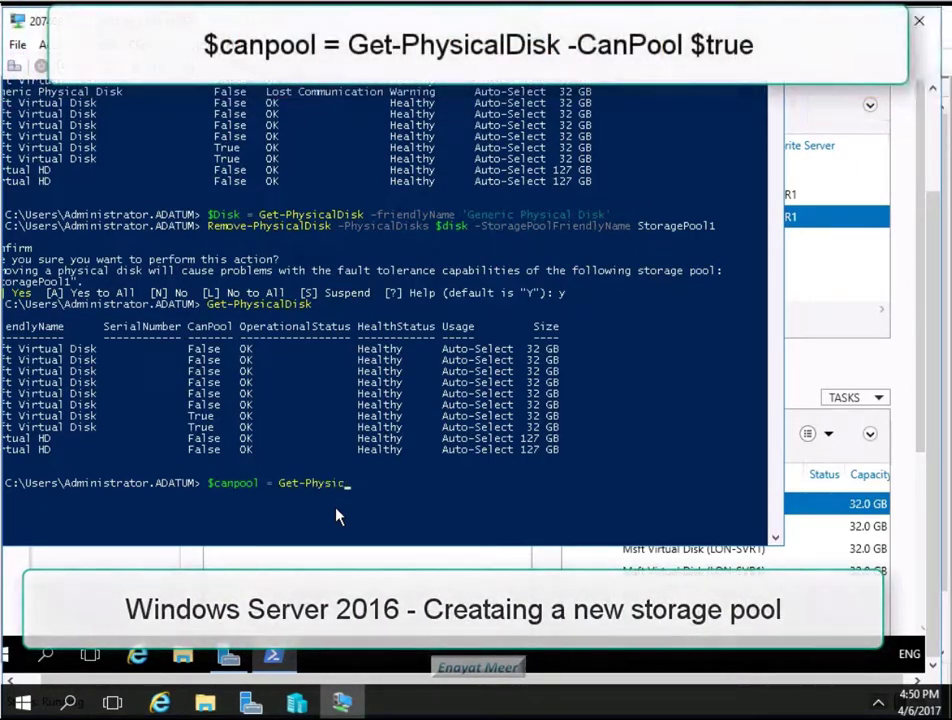
type("alDisk -CanPool $")
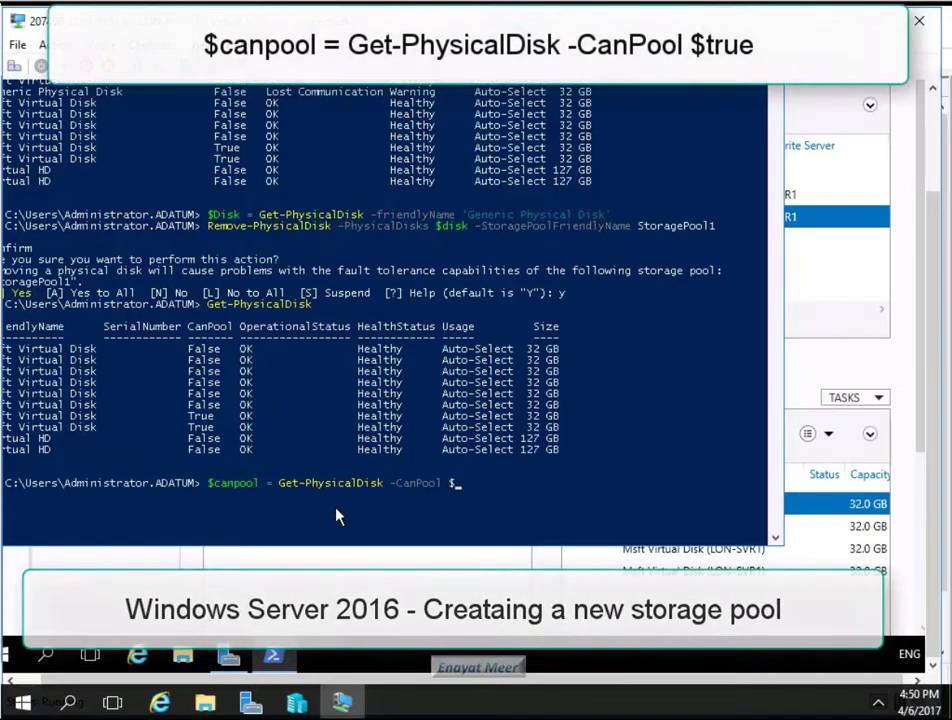
type("true")
key("Return")
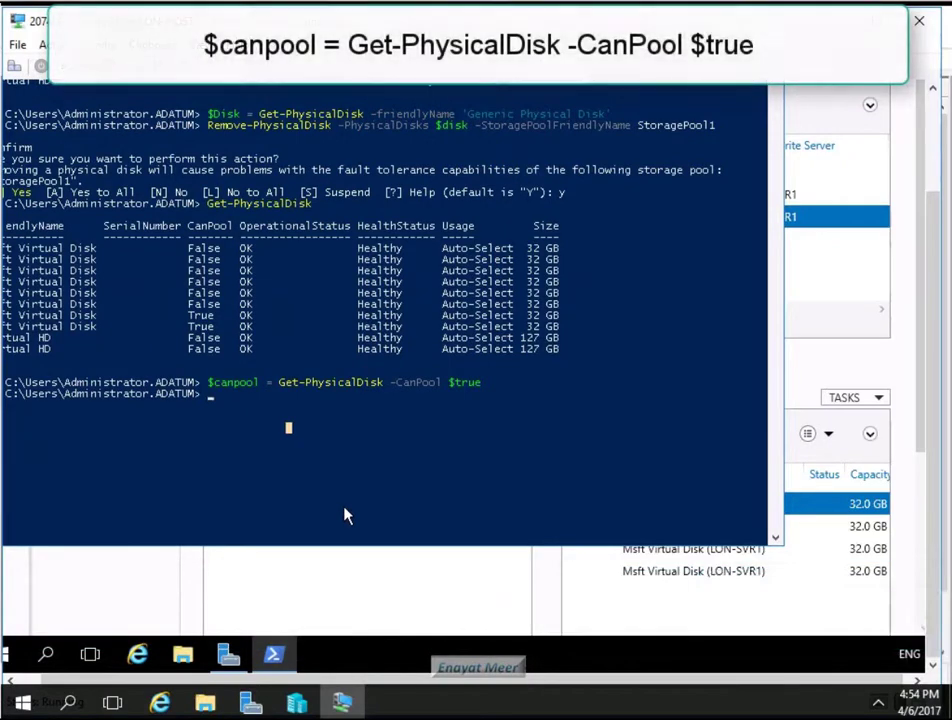
Step: Create a storage pool named "TieredStoragePool" with New-StoragePool, using storage subsystem friendly name "Windows Storage*" and the physical disks in $canpool
type("New")
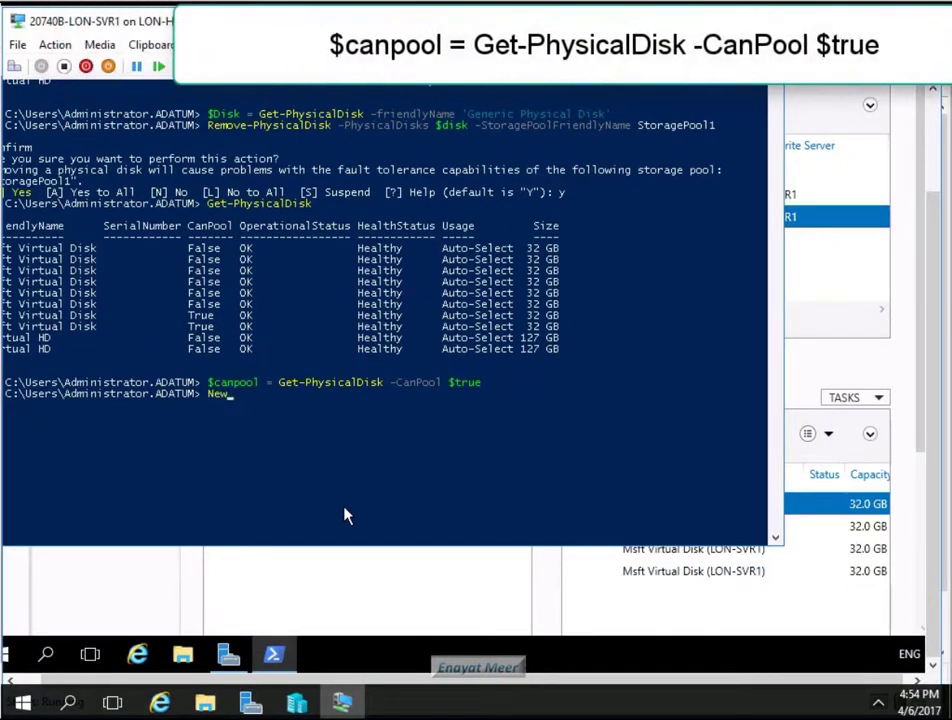
type("-S")
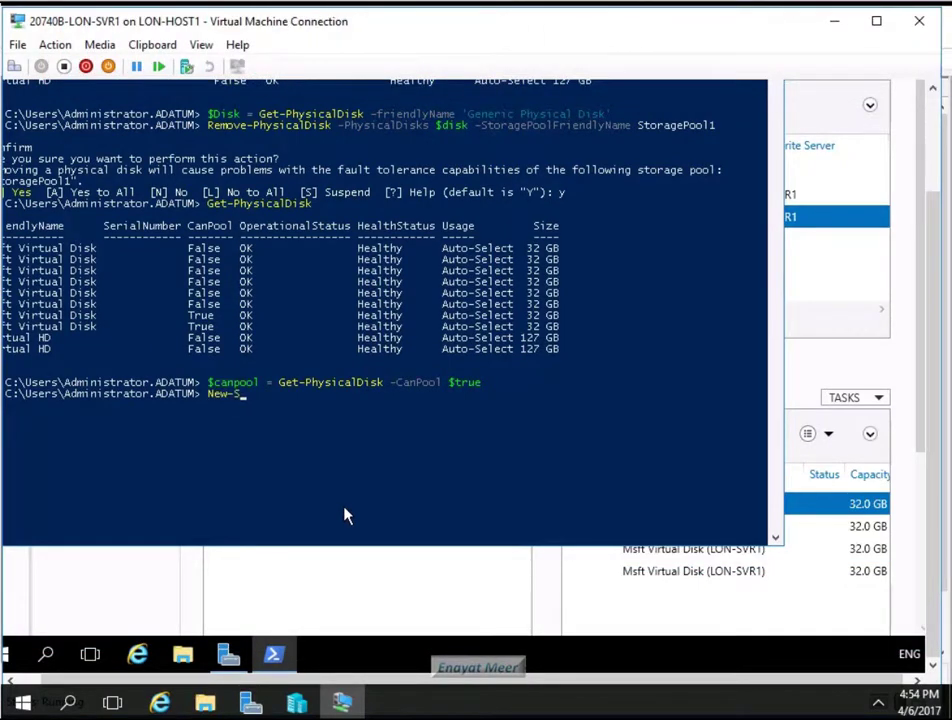
type("torageP")
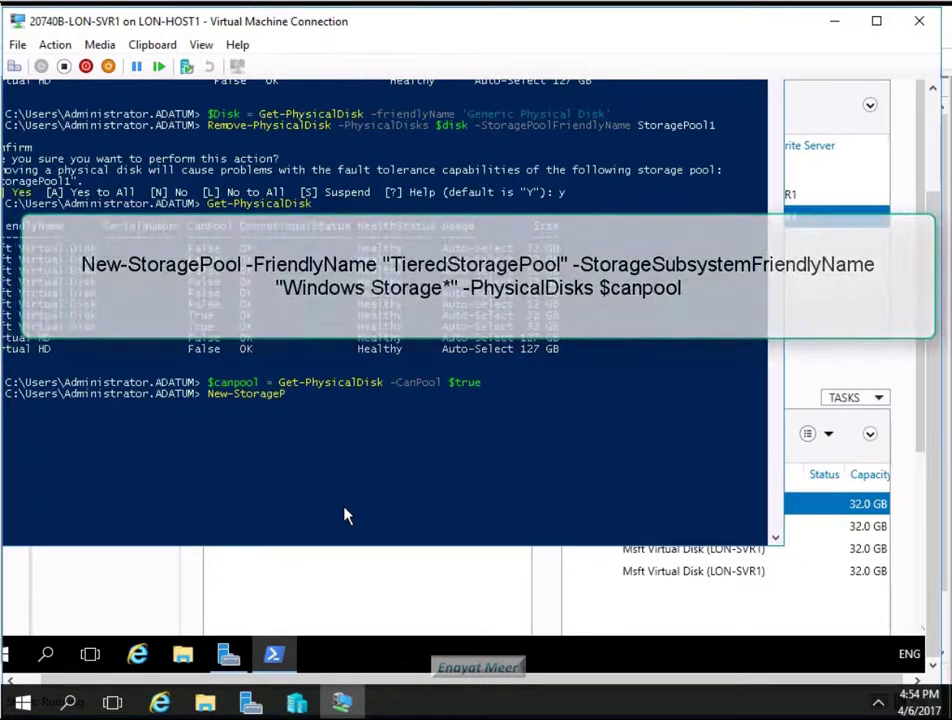
type("ool -Frie")
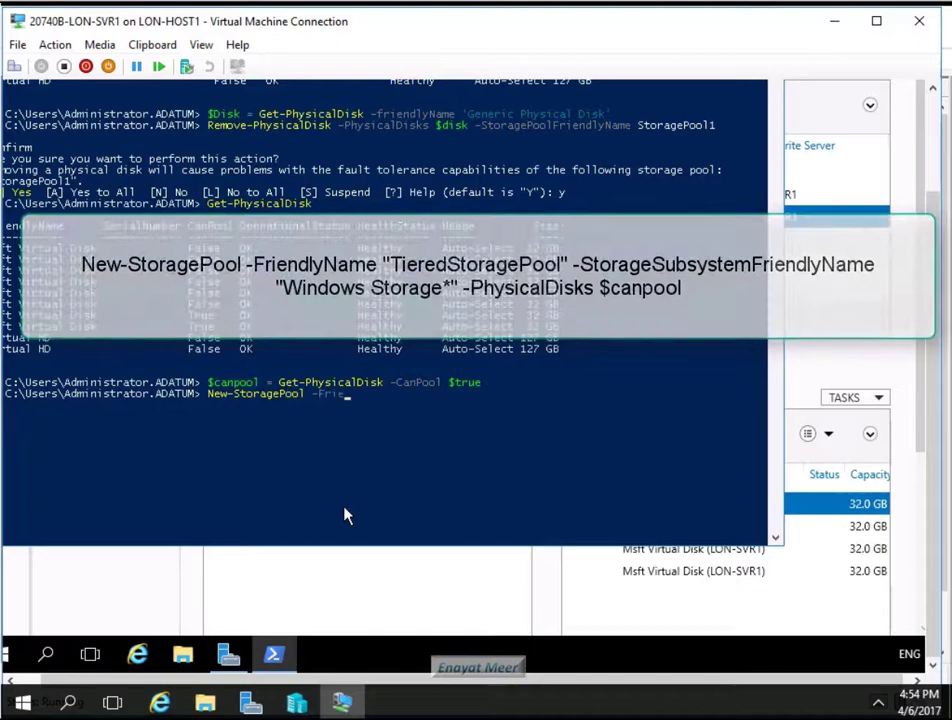
type("ndlyName")
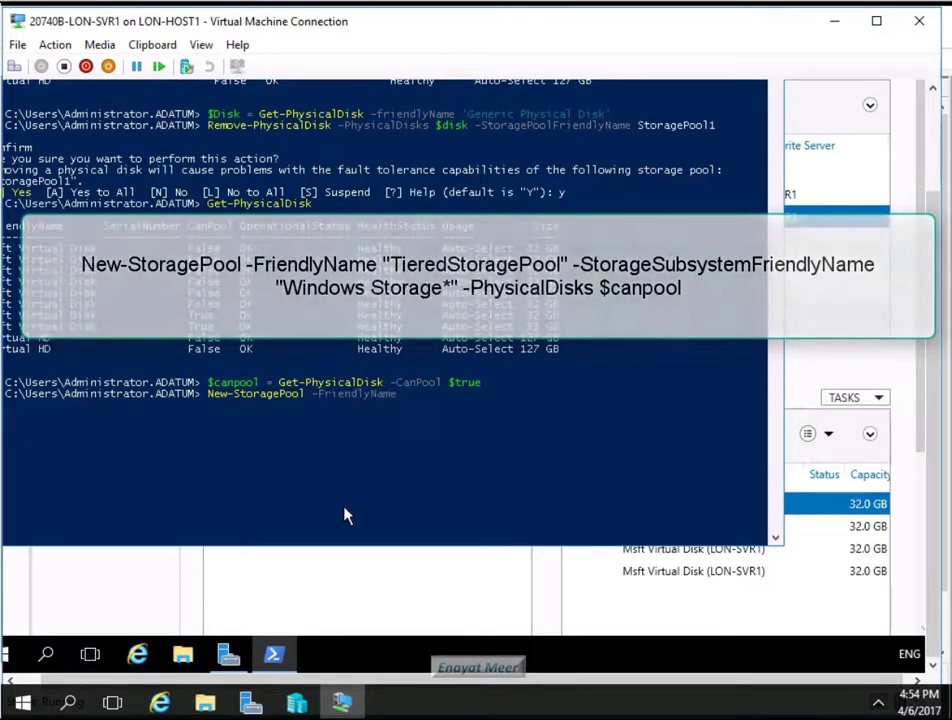
type(" \"TieredStoragePool\" -")
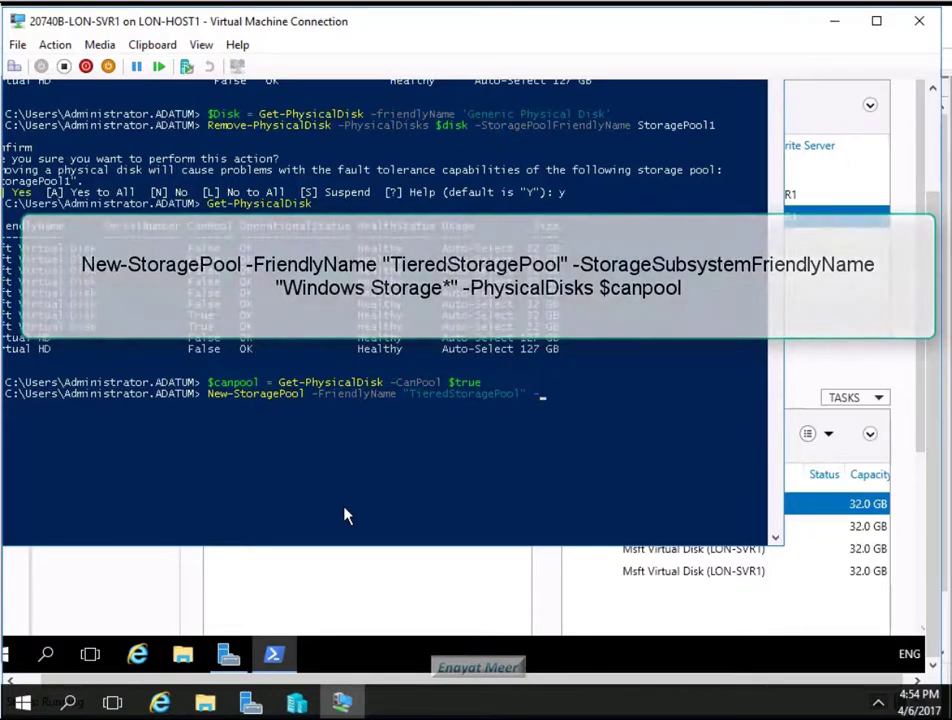
type("Storagae")
type("Subsystem")
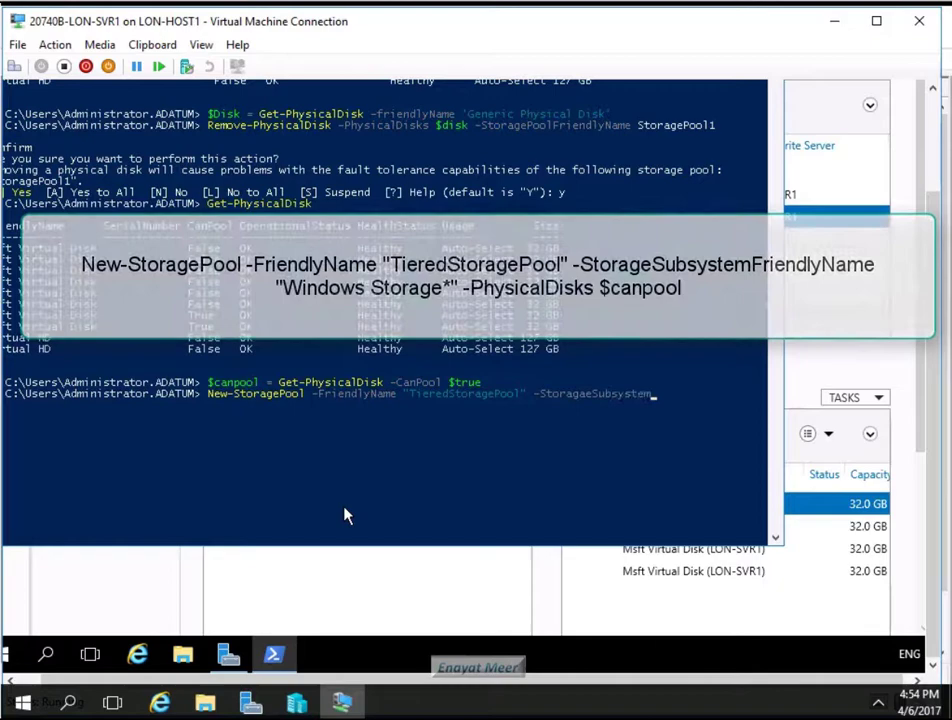
type("FriendlyName ")
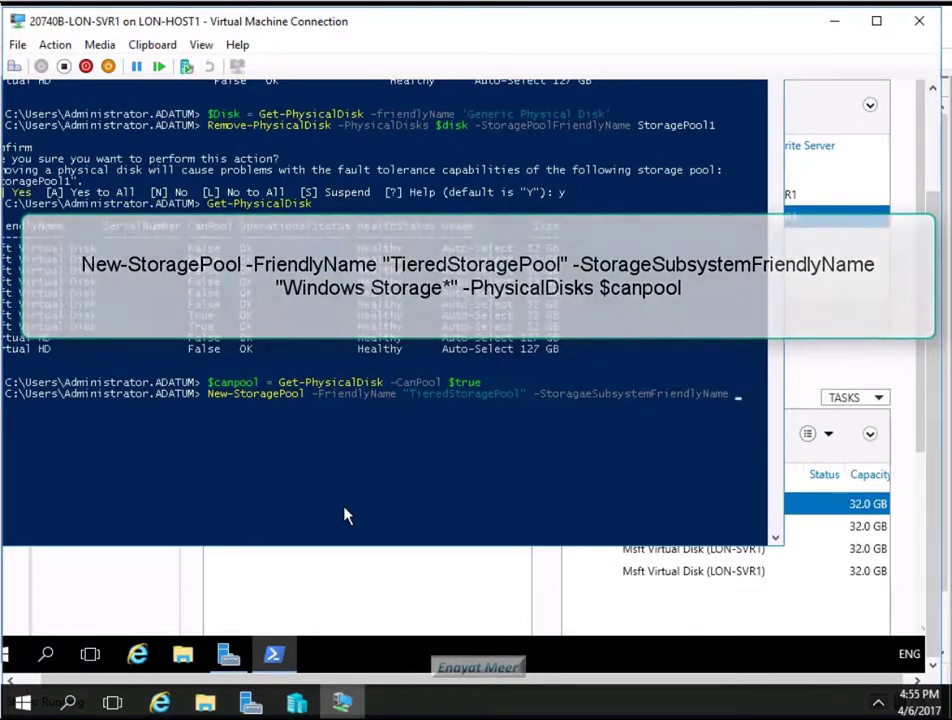
type("\"Windows Storage*")
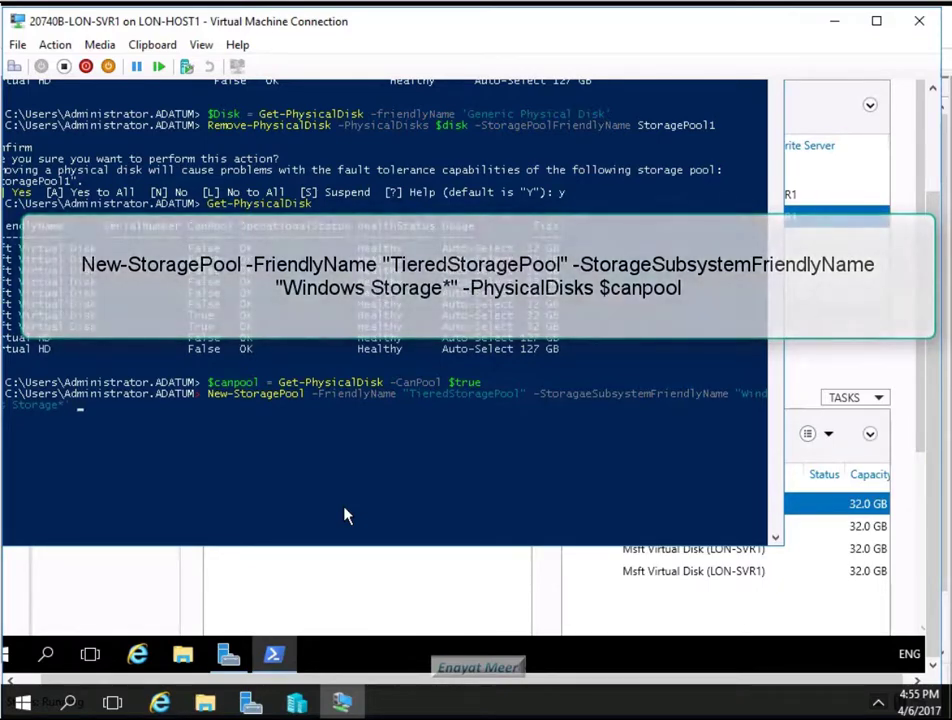
type("-PhysicalDisks $")
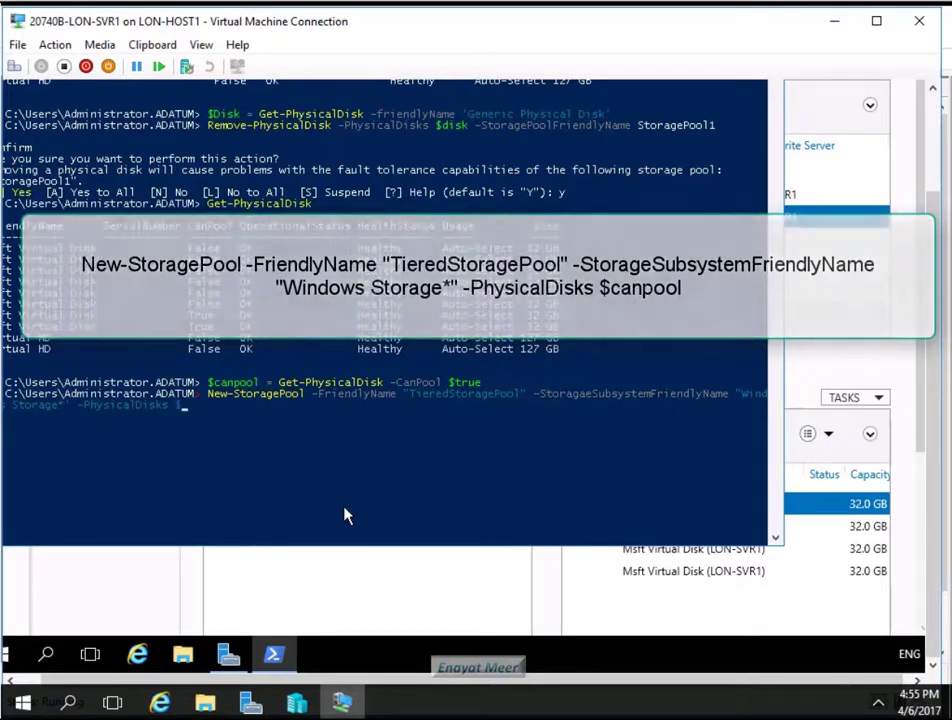
type("can")
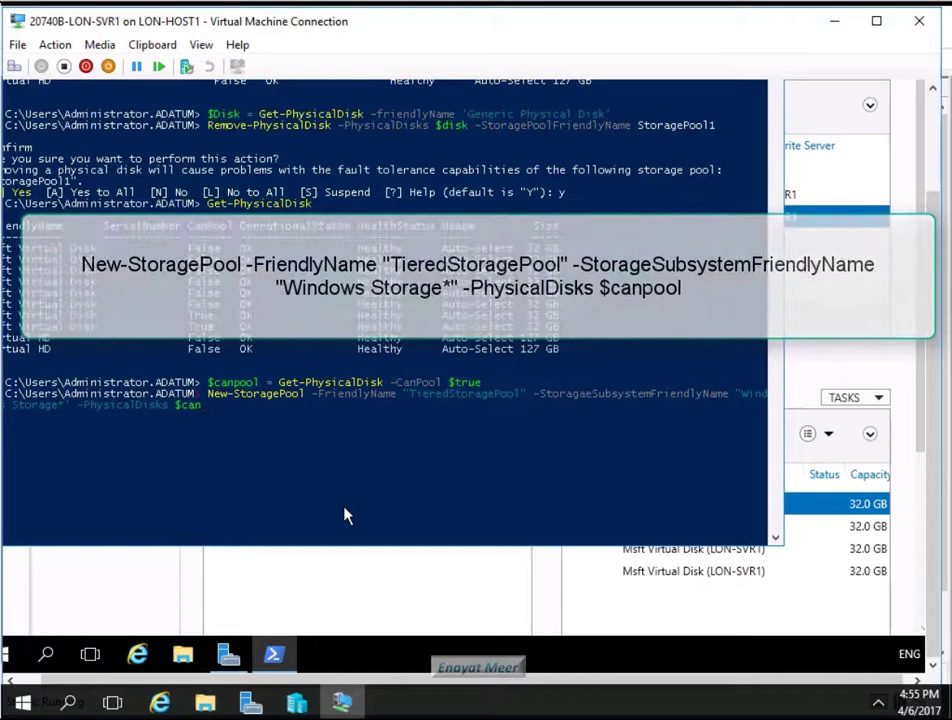
type("pool")
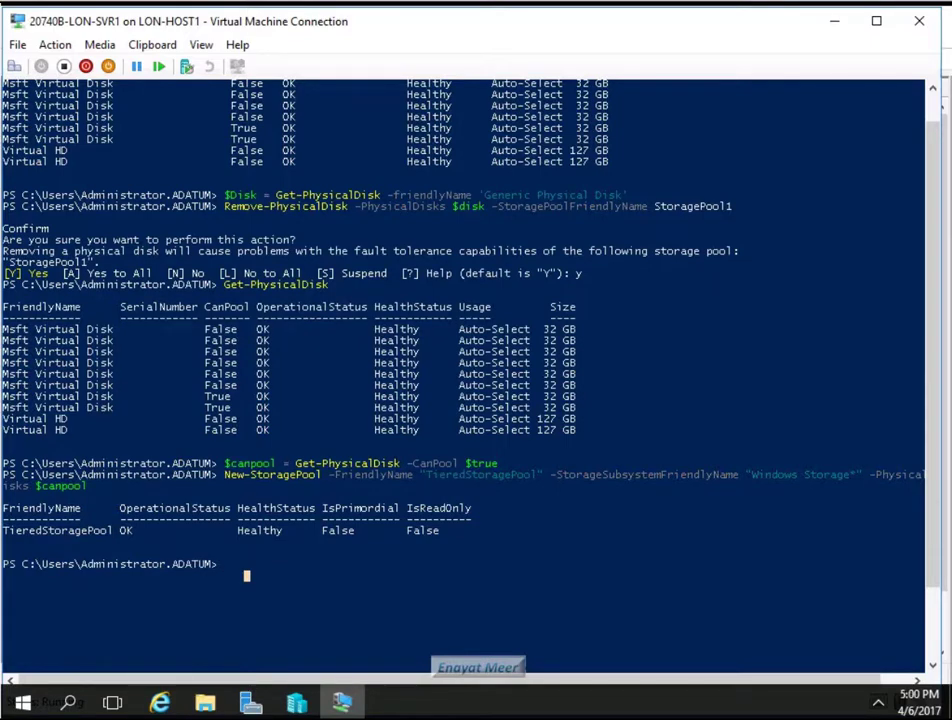
right_click(204, 703)
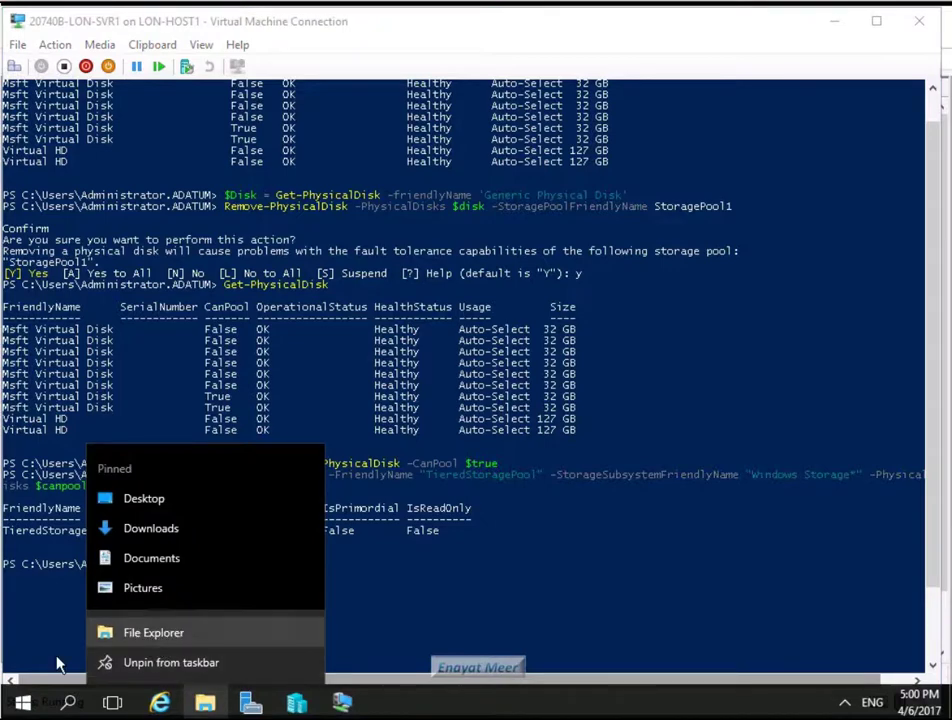
left_click(153, 632)
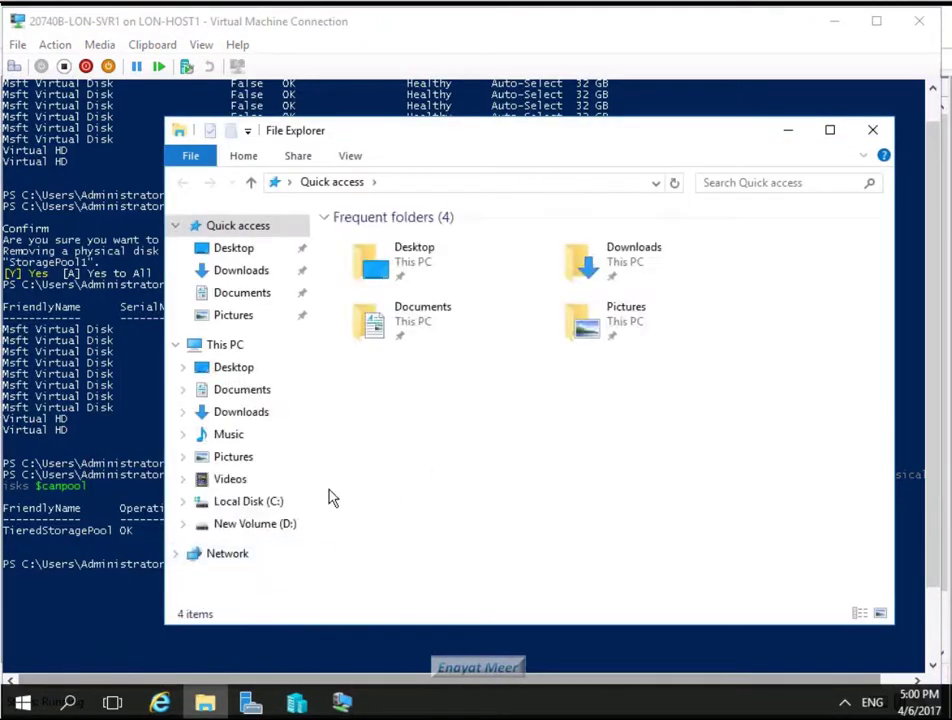
left_click(260, 526)
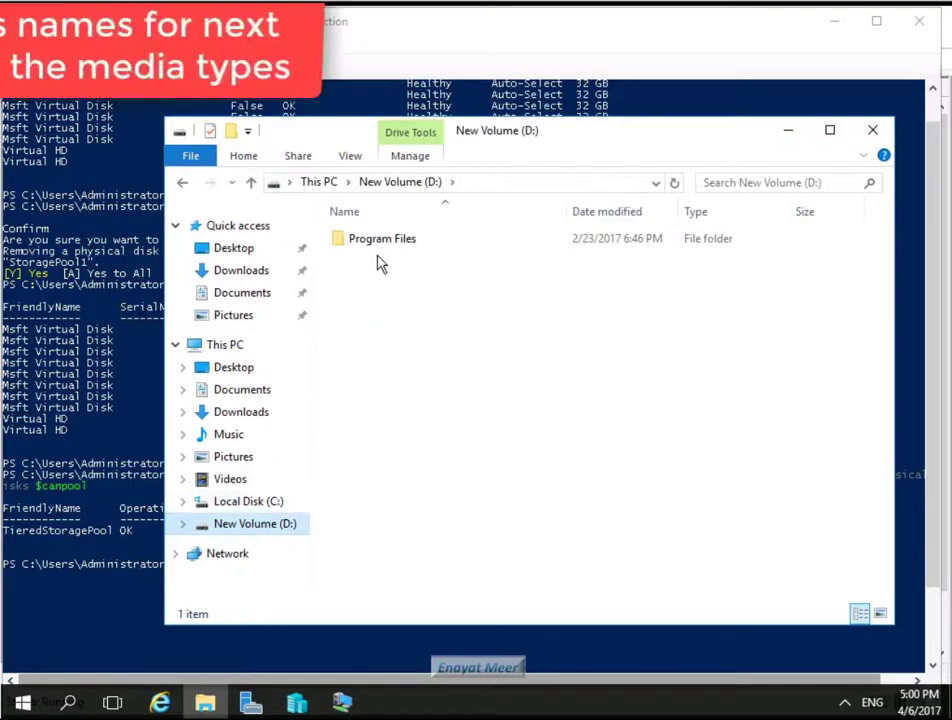
left_click(283, 505)
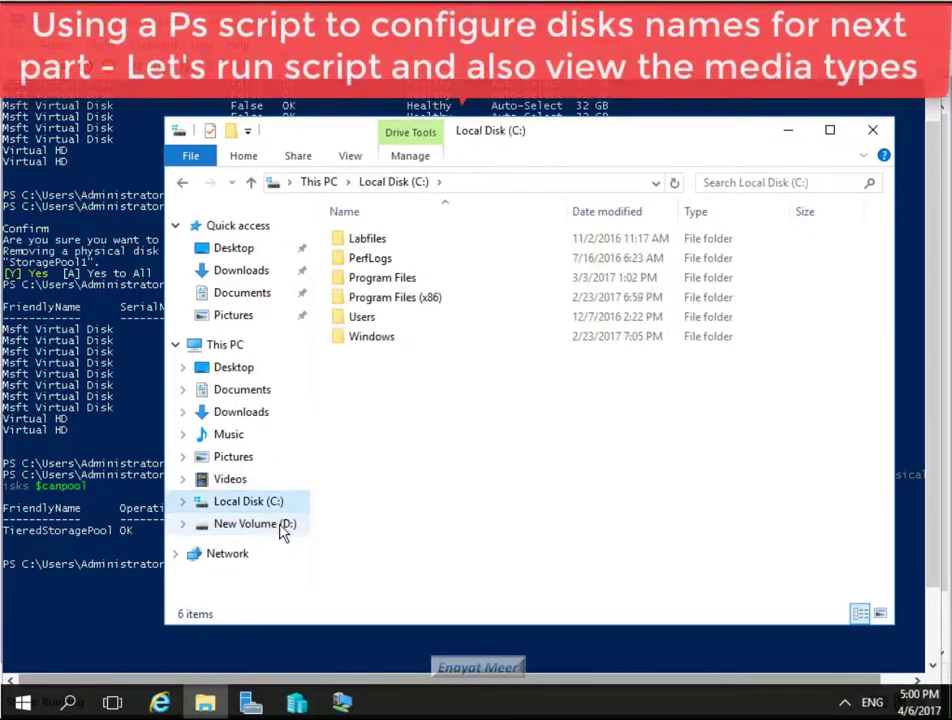
left_click(283, 530)
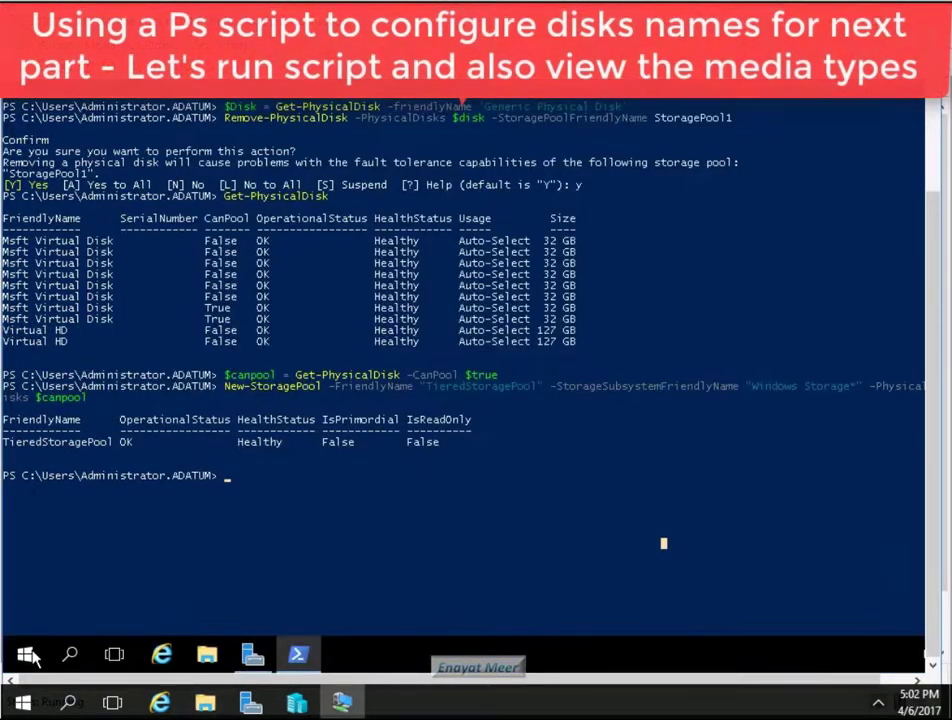
Step: Browse to the Labfiles\Mod04 folder on the Allfiles (D:) drive in File Explorer inside the LON-SVR1 virtual machine
right_click(207, 655)
left_click(135, 585)
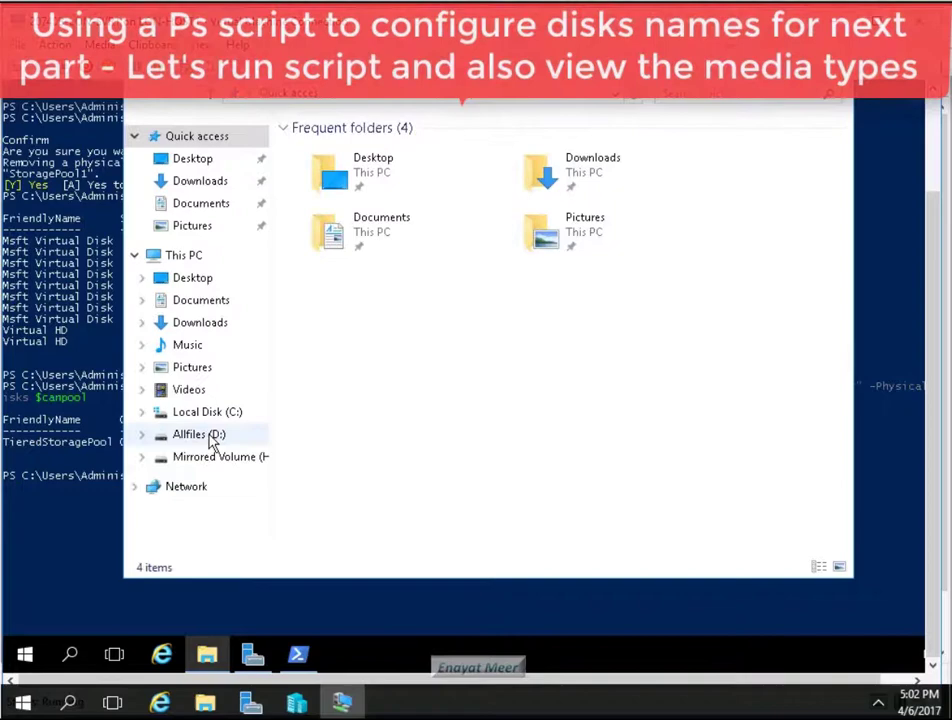
left_click(218, 436)
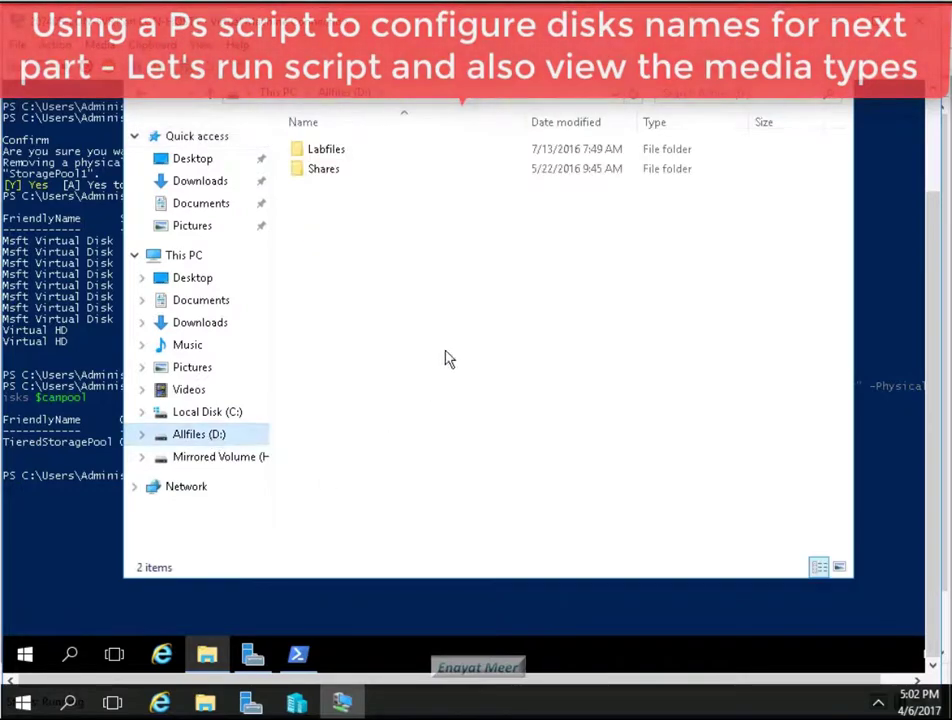
double_click(334, 157)
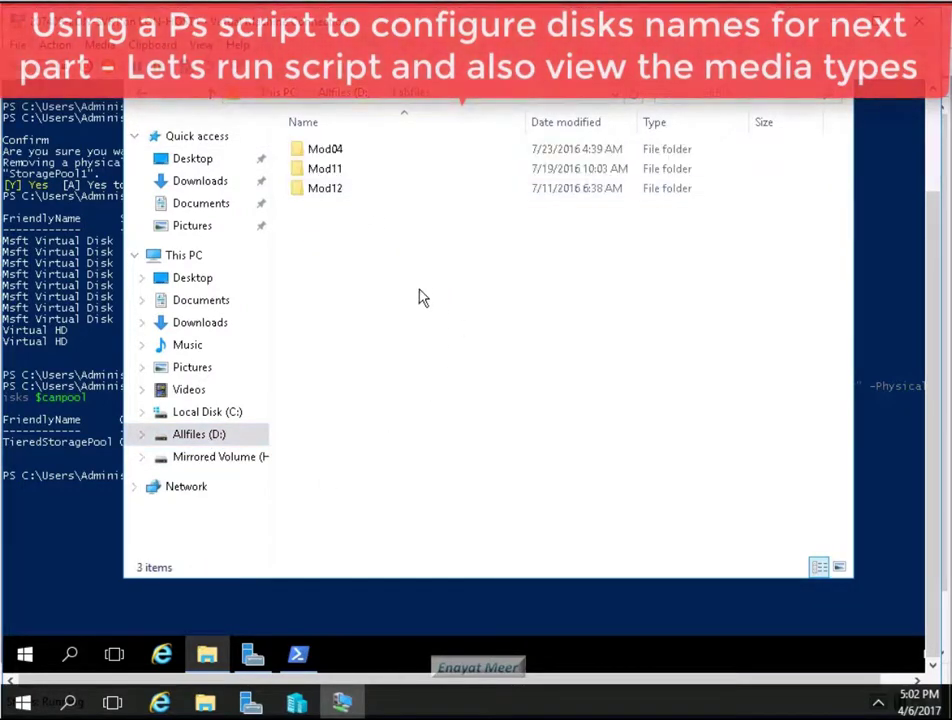
left_click(333, 160)
double_click(333, 160)
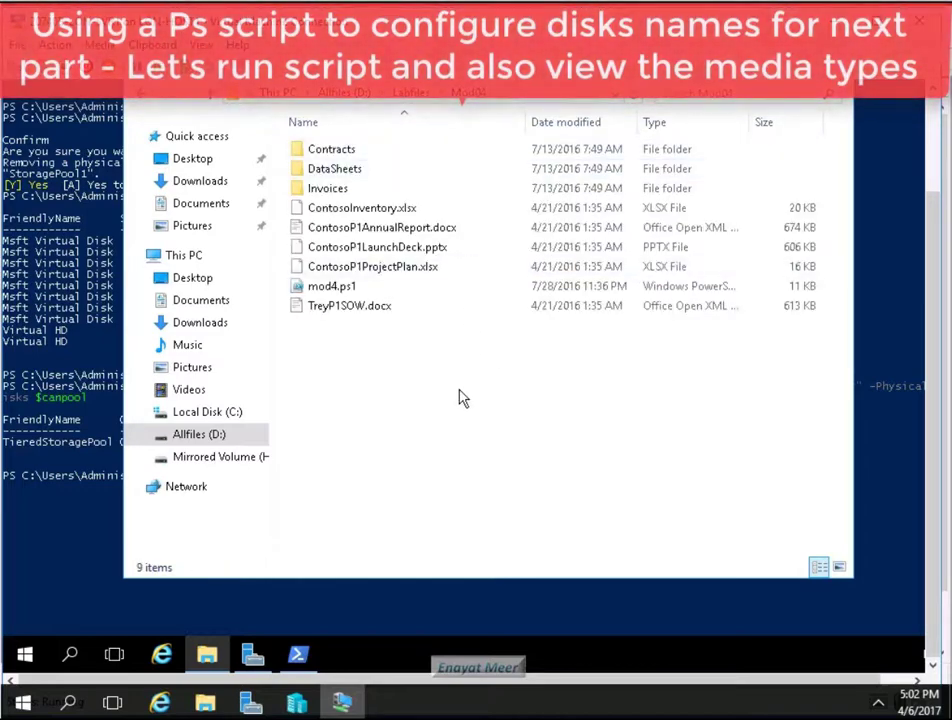
Step: Run the mod4.ps1 script with PowerShell and answer y to the execution policy change
left_click(338, 287)
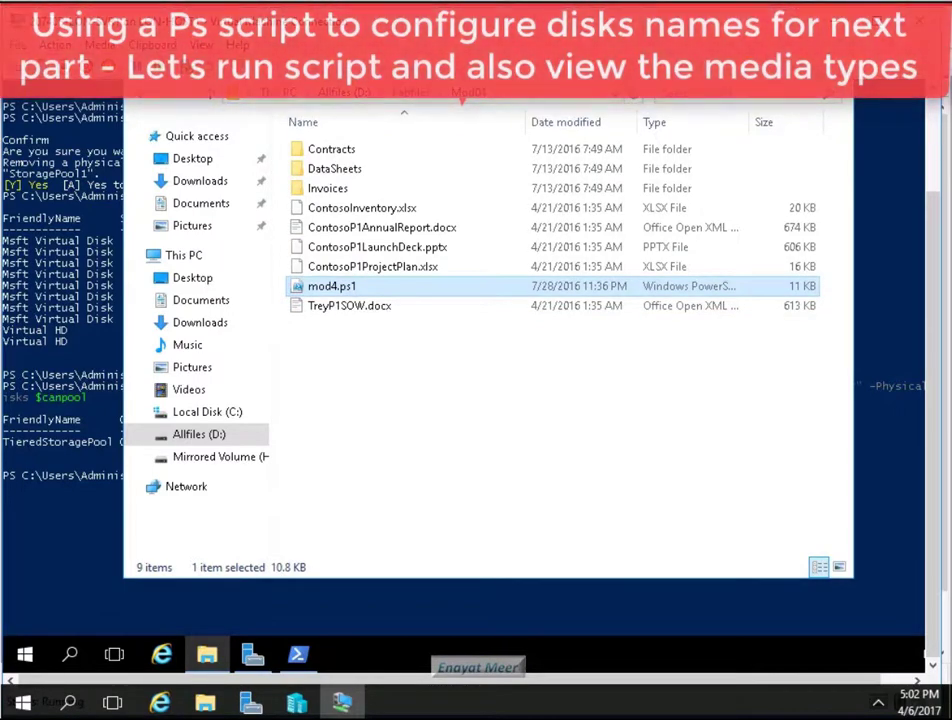
right_click(330, 288)
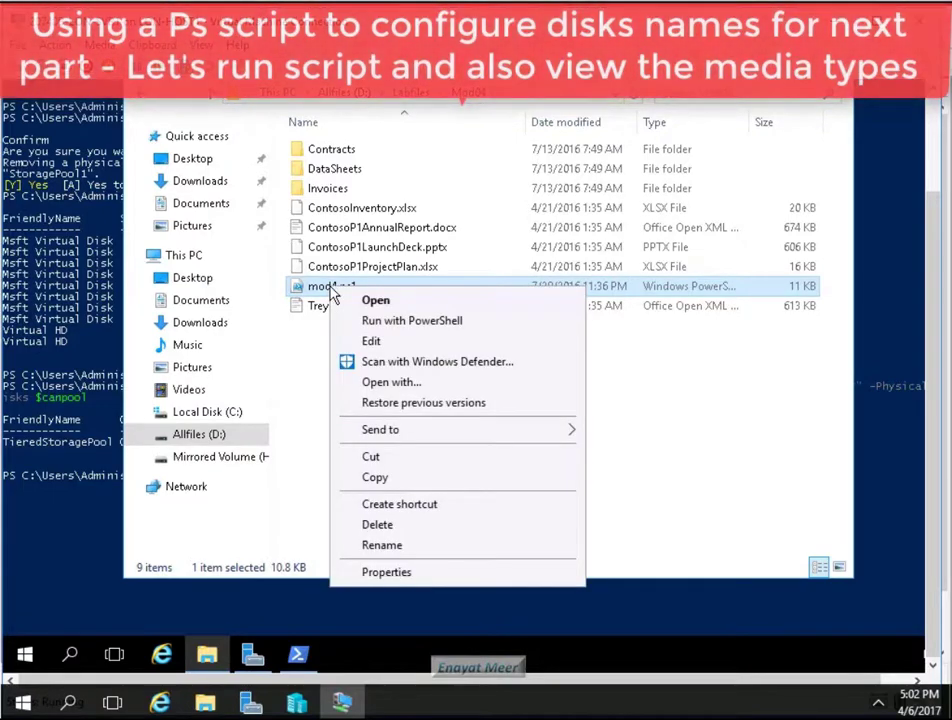
left_click(403, 326)
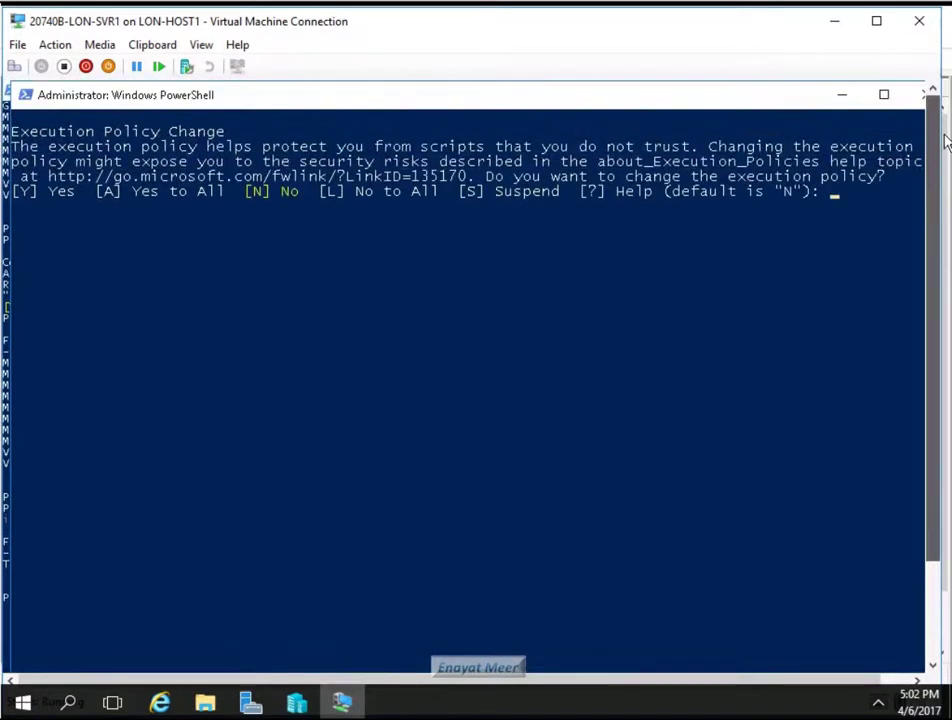
left_click(851, 239)
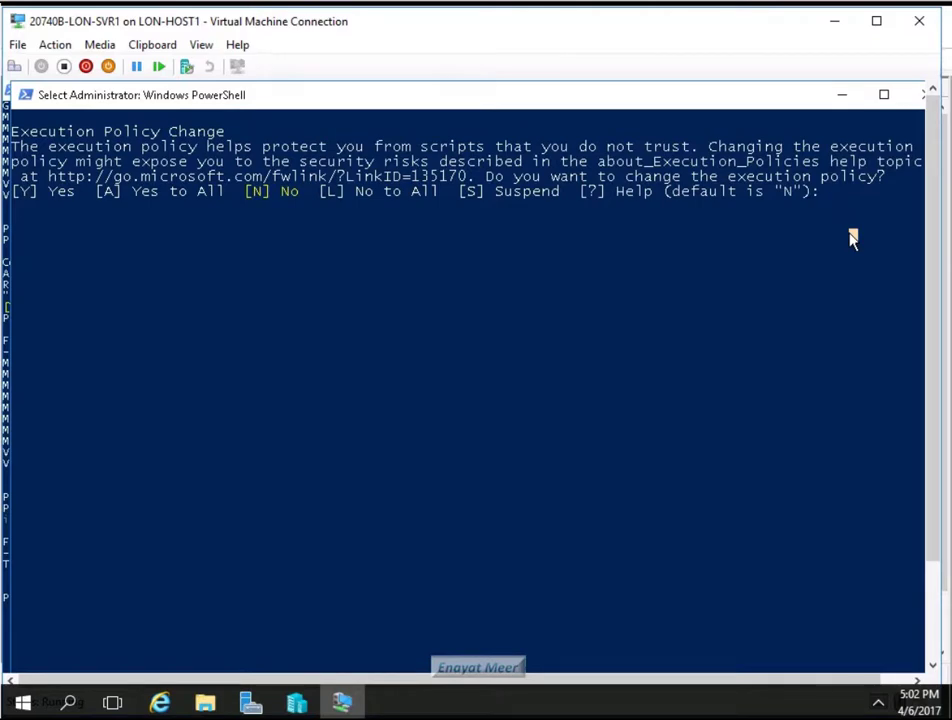
type("y")
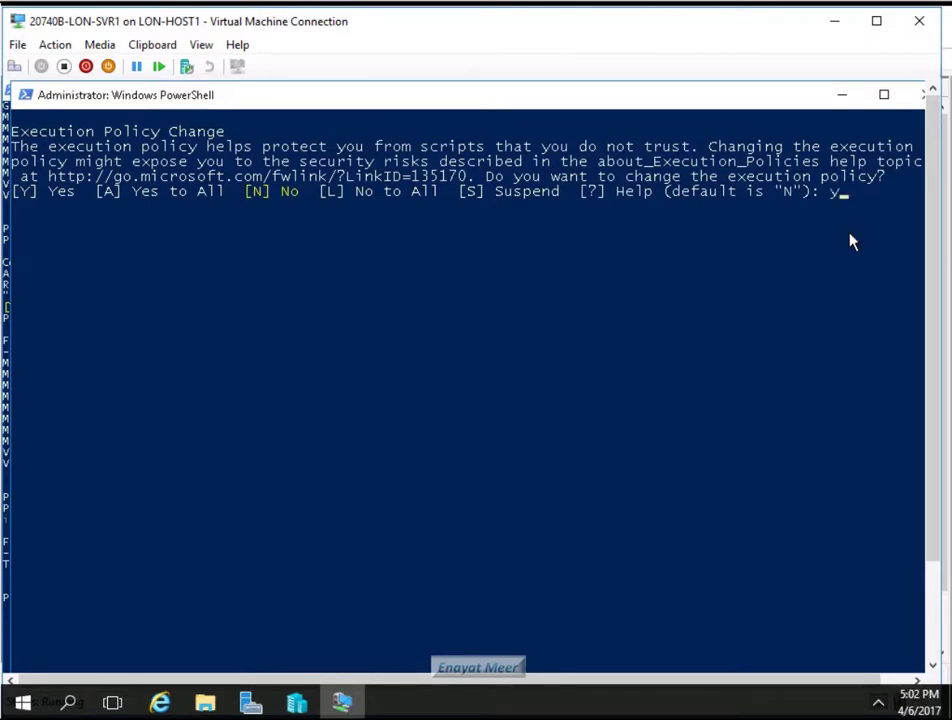
key("Return")
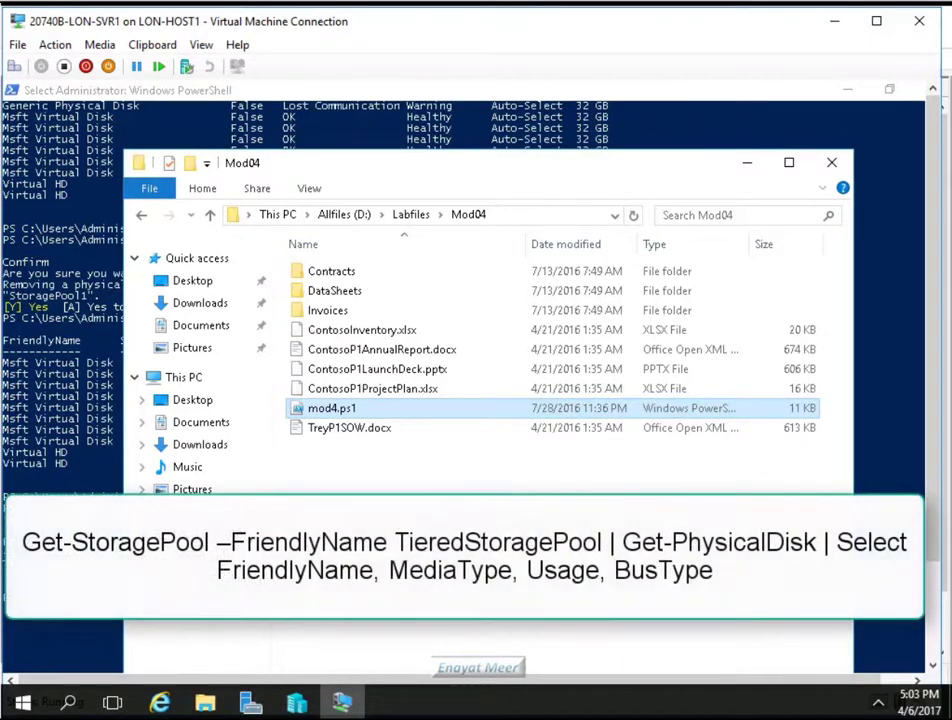
Step: List the physical disks of TieredStoragePool with Get-StoragePool and Get-PhysicalDisk, selecting FriendlyName, MediaType, Usage and BusType
left_click(57, 638)
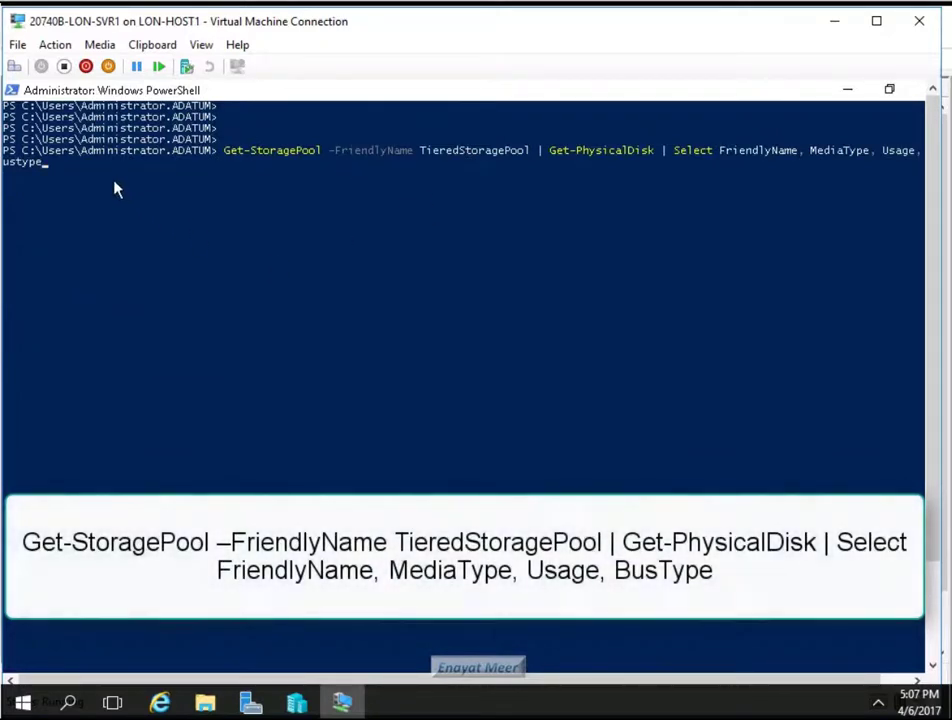
left_click(115, 187)
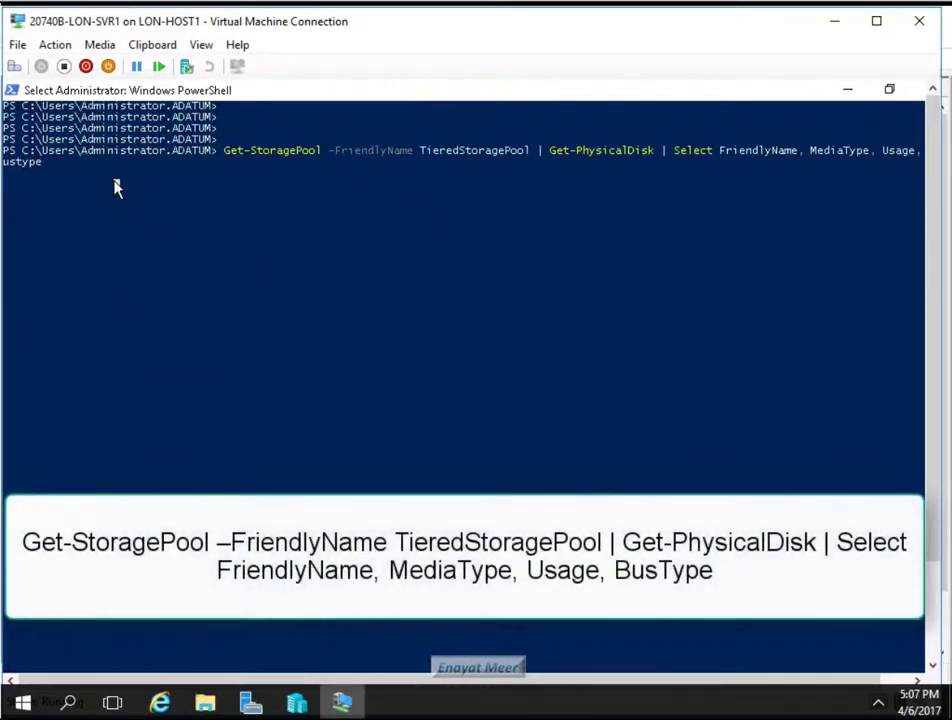
key("Escape")
key("Return")
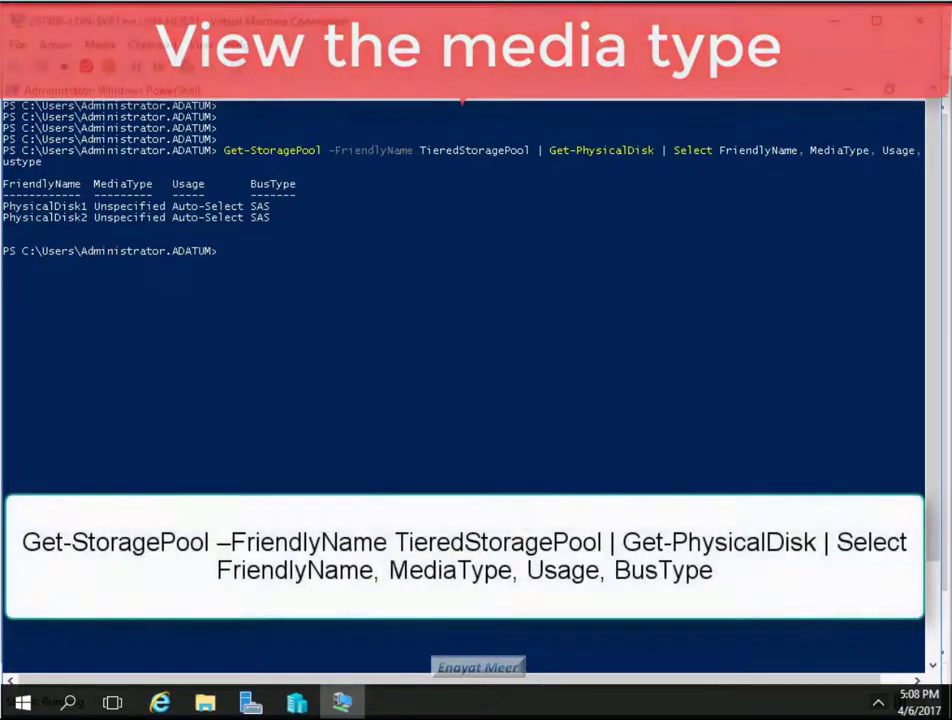
Step: Open the mod4.ps1 script from the Mod04 folder in PowerShell ISE to examine its code, and close the editor and File Explorer
left_click(936, 572)
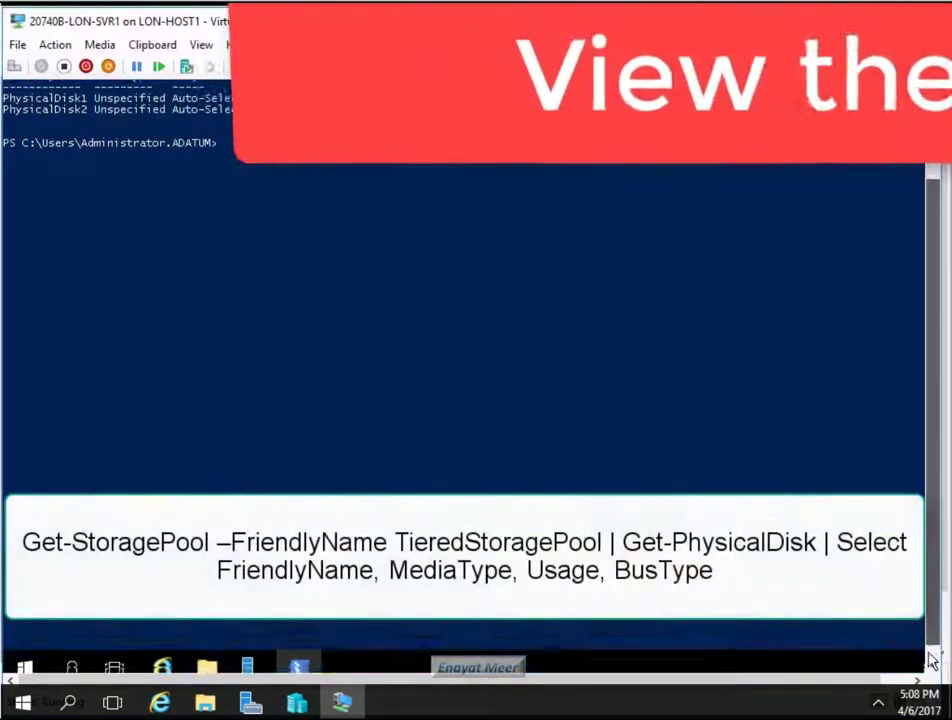
left_click(208, 655)
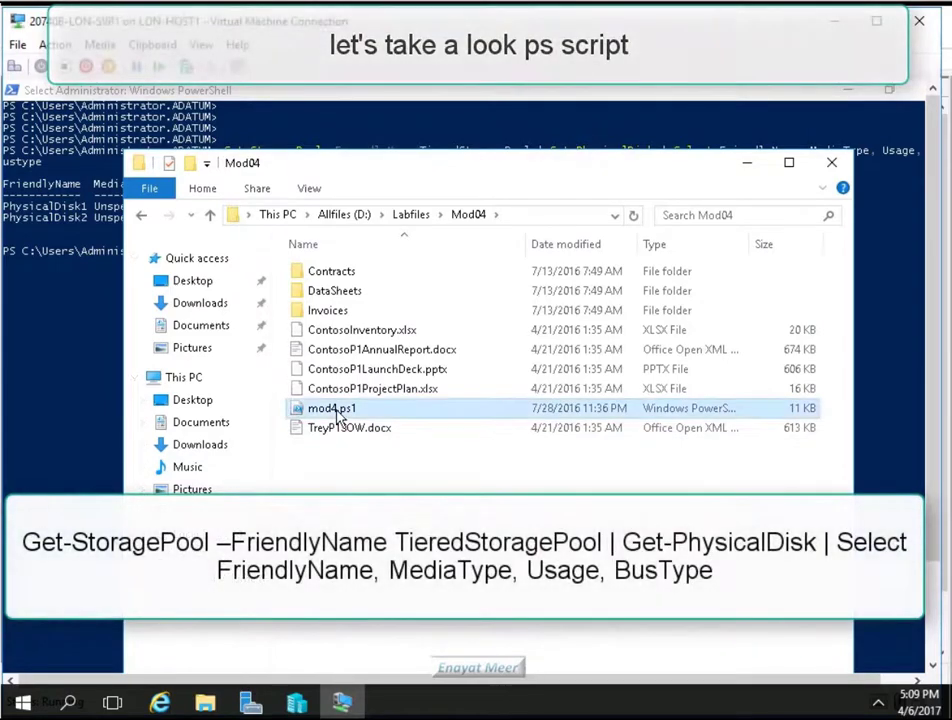
right_click(336, 408)
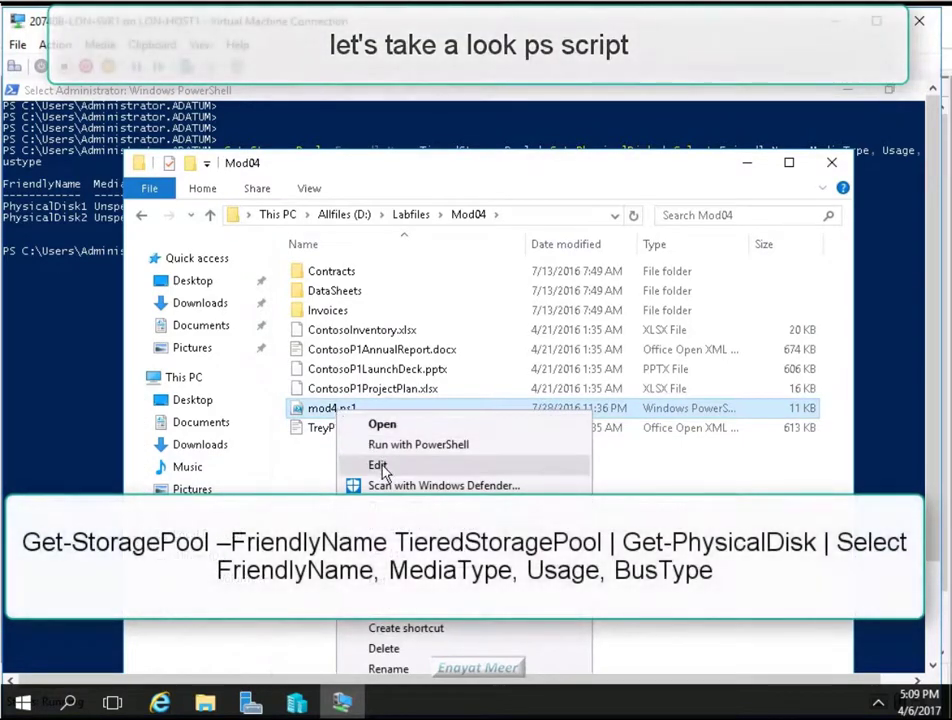
left_click(378, 466)
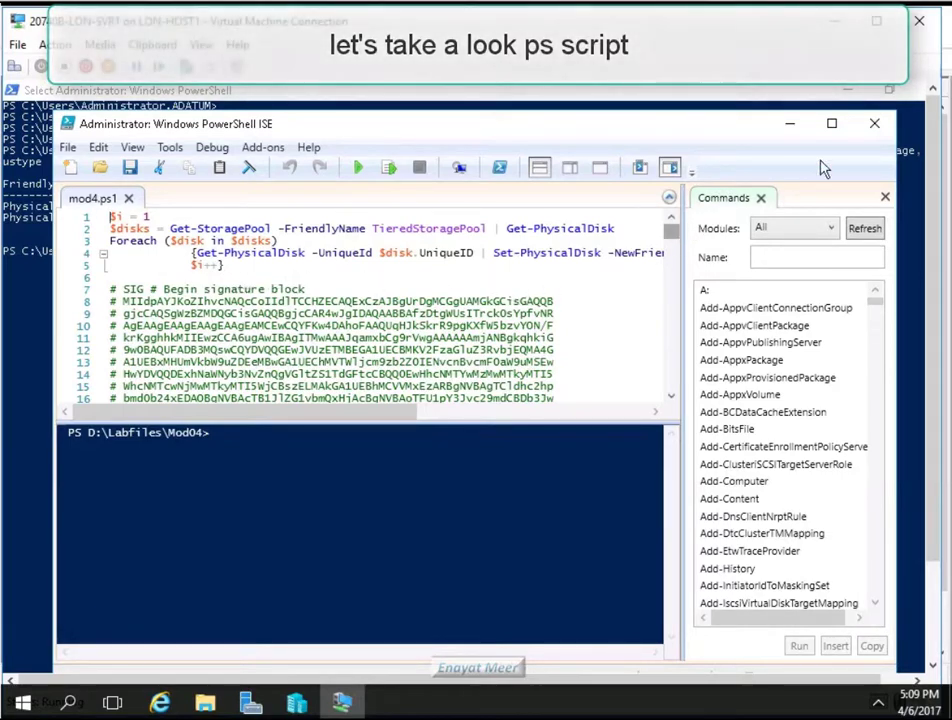
left_click(874, 123)
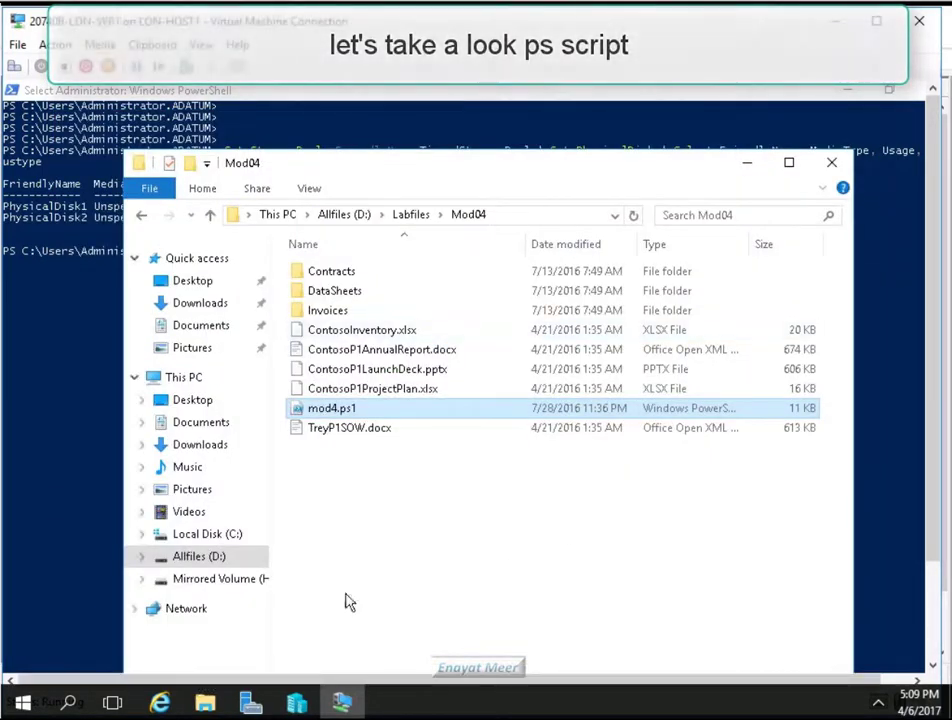
left_click(832, 163)
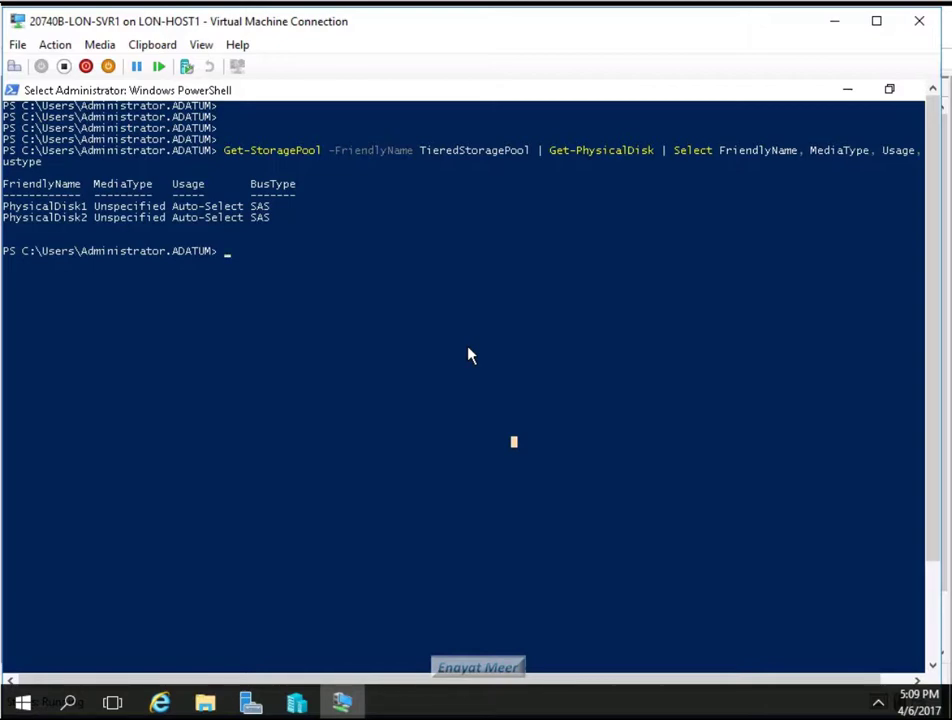
Step: Set the media type of PhysicalDisk1 to SSD with Set-PhysicalDisk
type("Set-Physical")
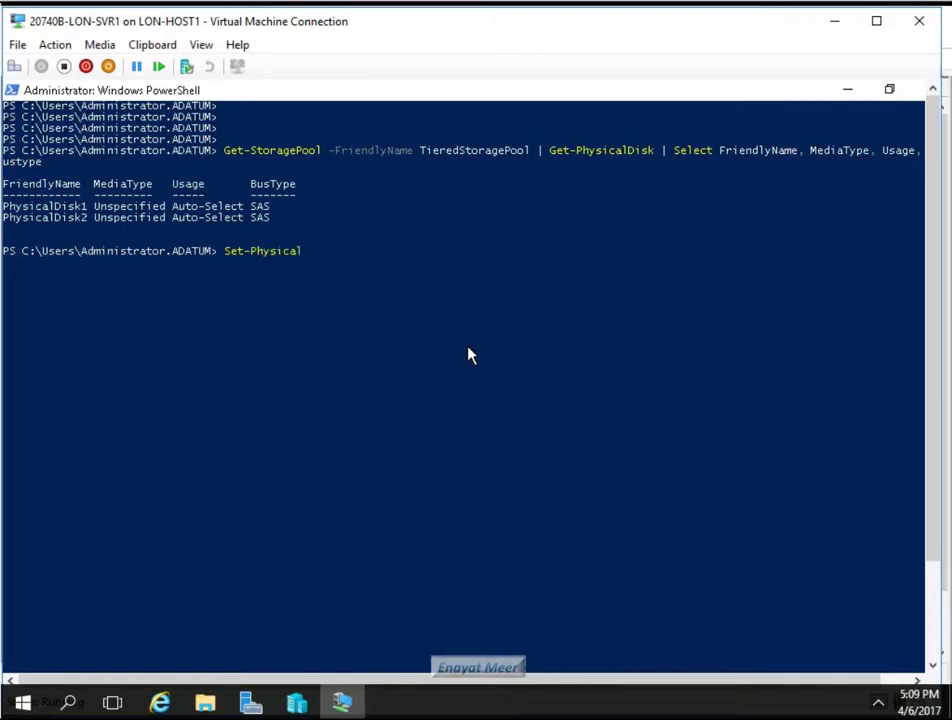
type("Dis")
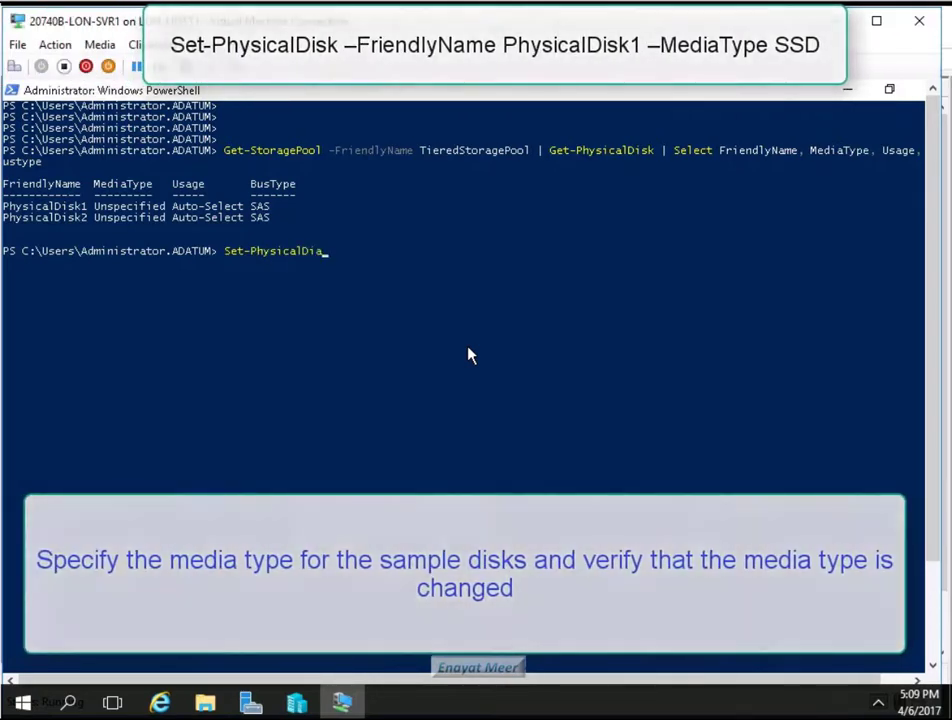
type("k")
key("BackSpace")
key("BackSpace")
type("sk -FriendlyName P")
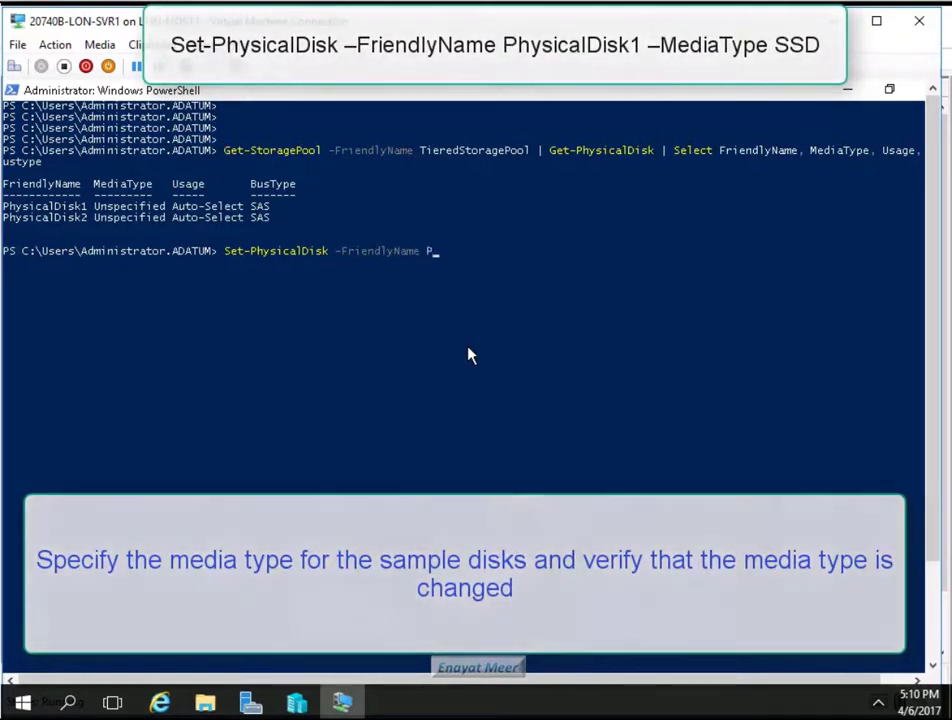
type("hysicalDisk1 -")
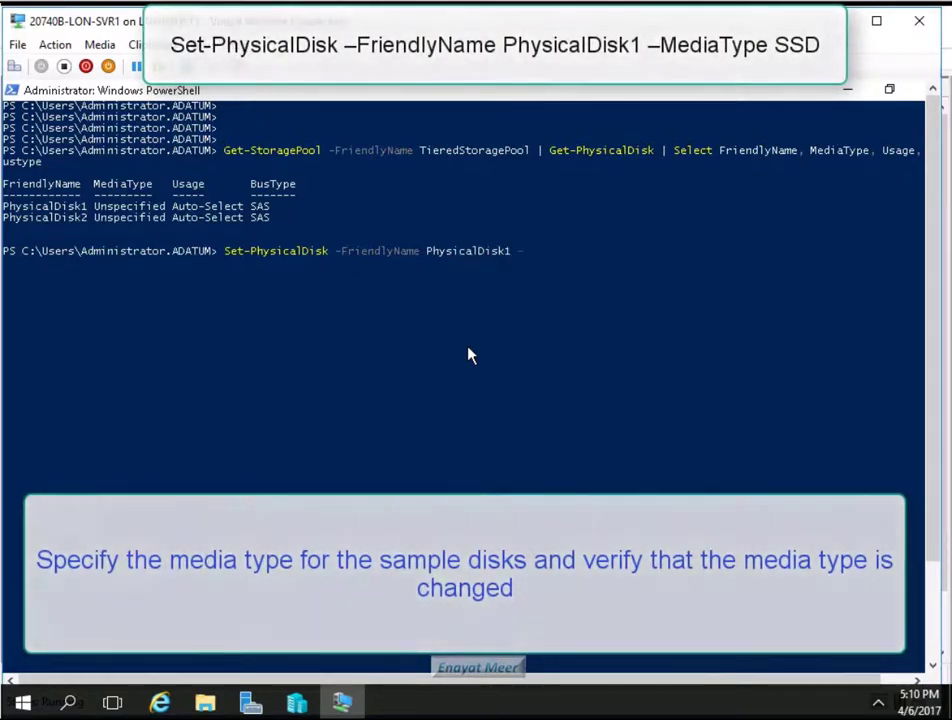
type("MediaT")
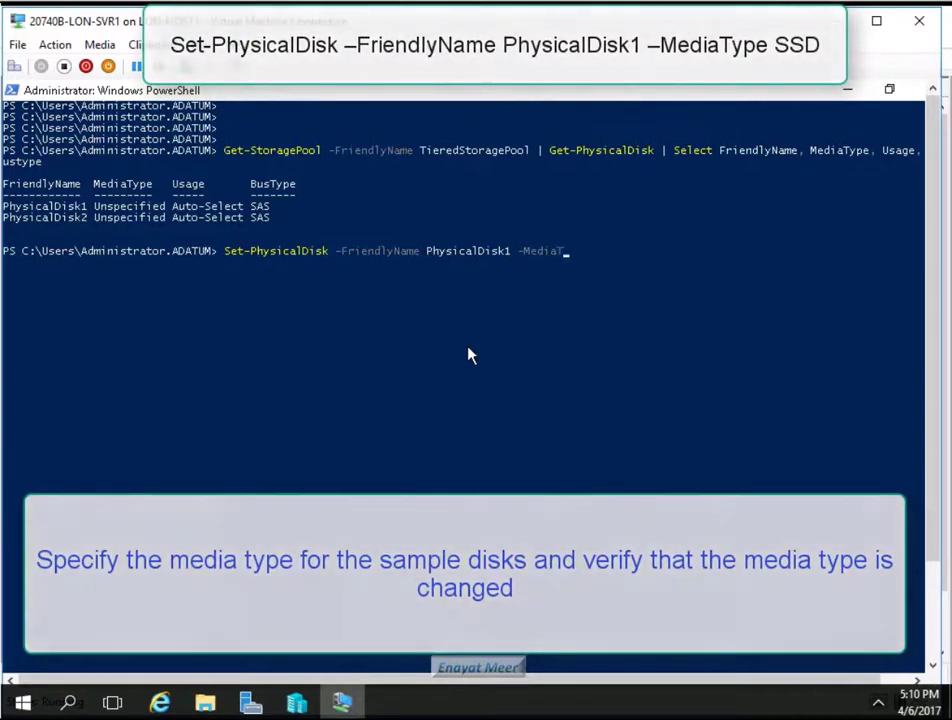
type("ype SSD")
key("Return")
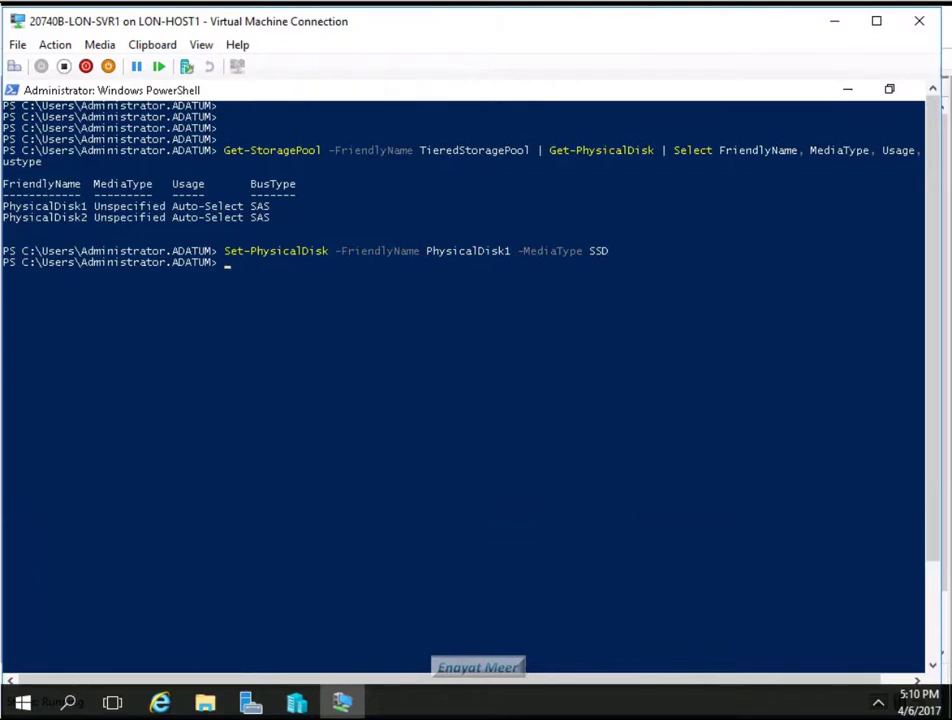
Step: Reuse the previous Set-PhysicalDisk command to set the media type of PhysicalDisk2 to HDD
left_click(409, 366)
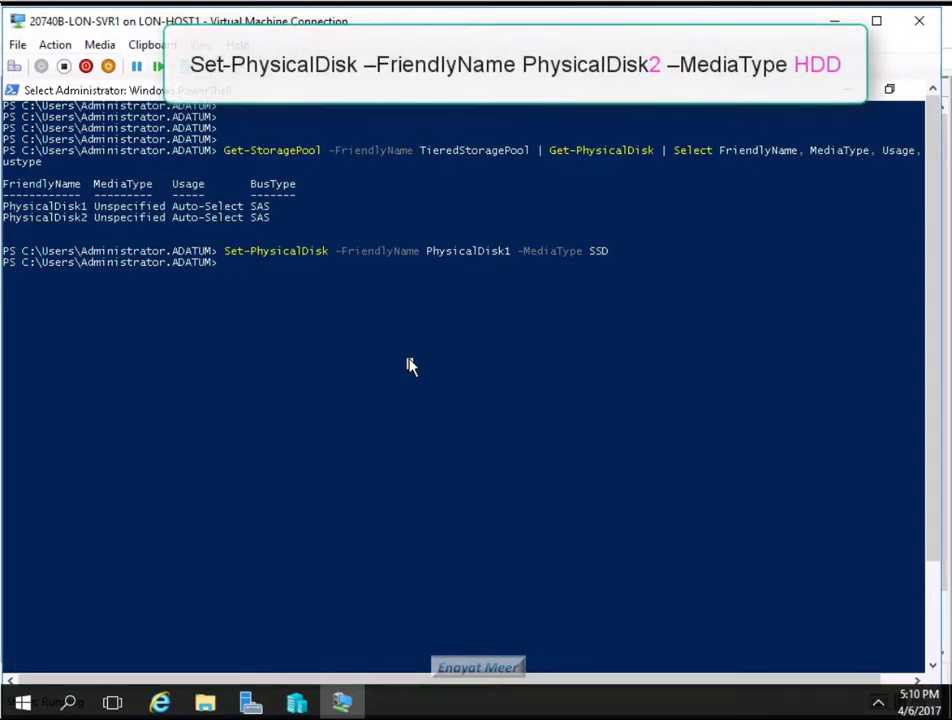
key("Up")
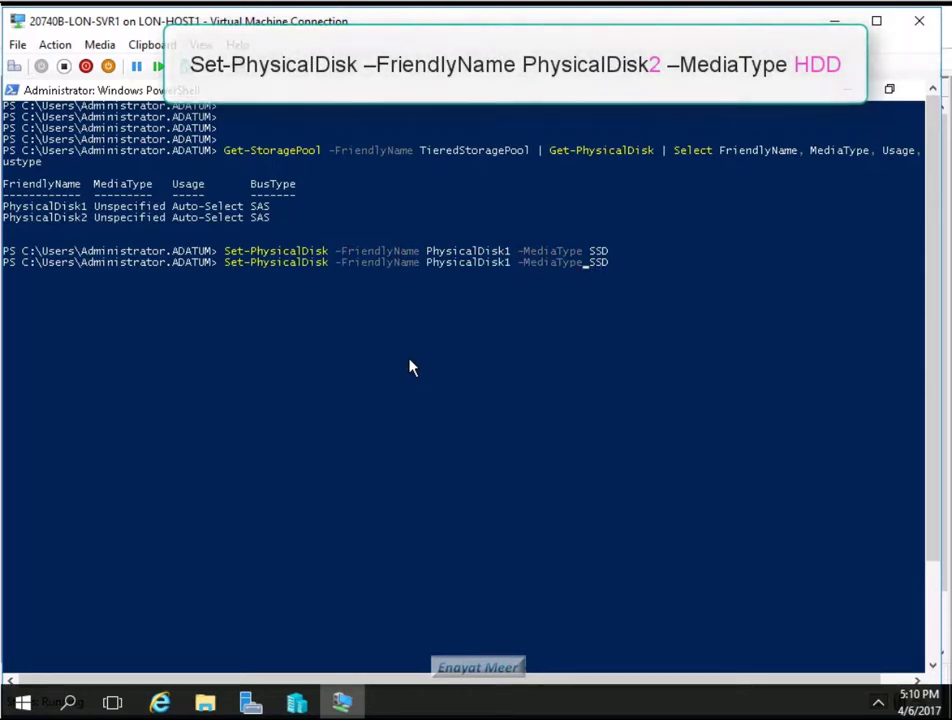
key("Left")
key("Left")
key("Left")
key("Left")
key("Left")
key("Left")
key("Left")
key("Delete")
type("2")
key("Return")
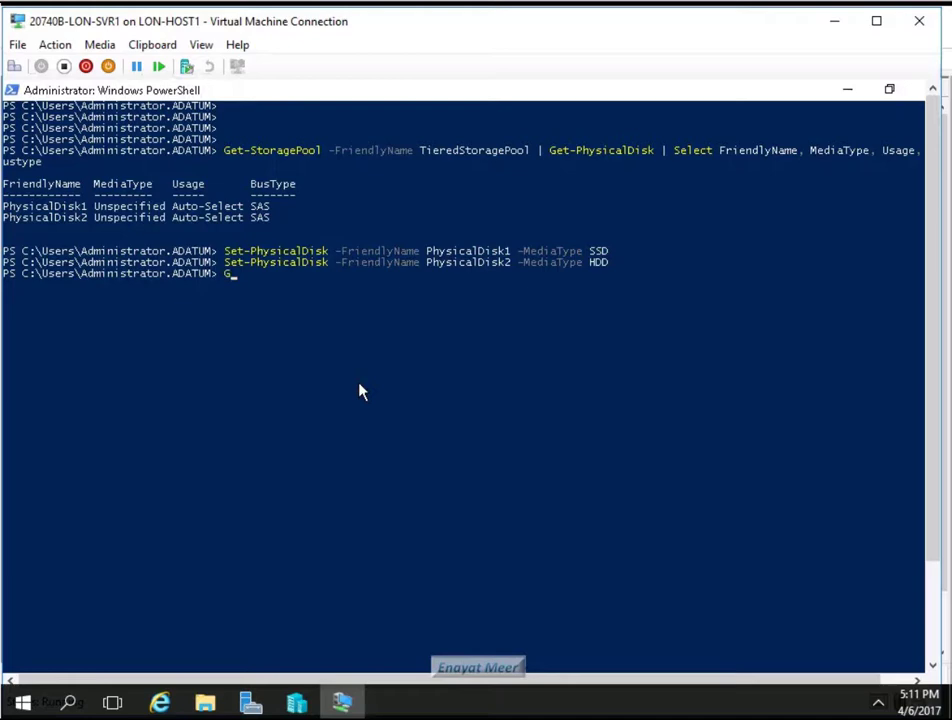
Step: Check all physical disks with Get-PhysicalDisk, selecting FriendlyName, MediaType, Usage and BusType
type("et-")
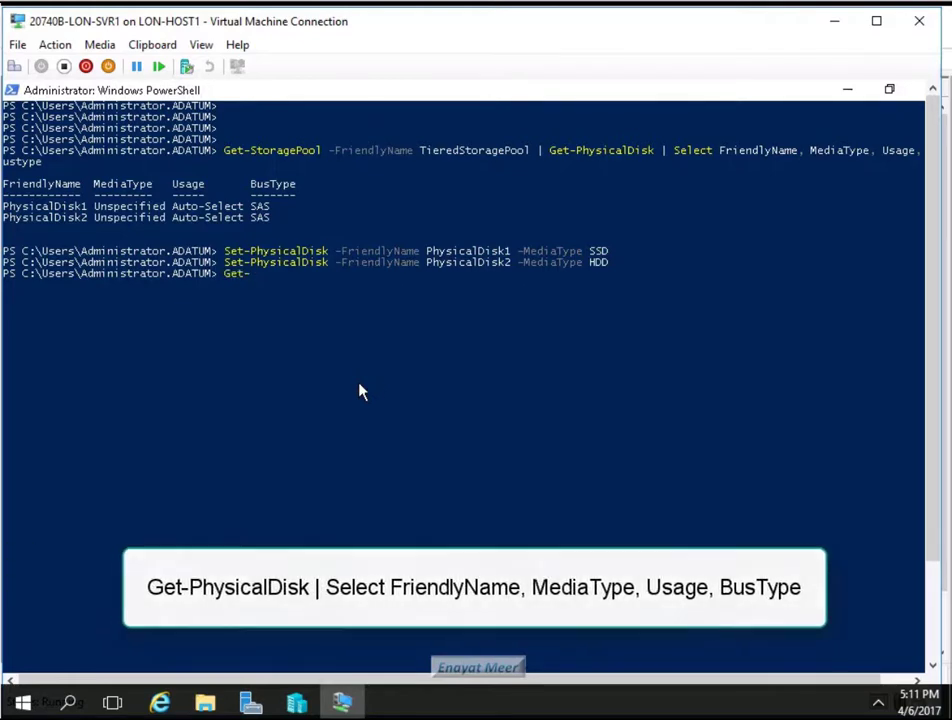
type("Physic")
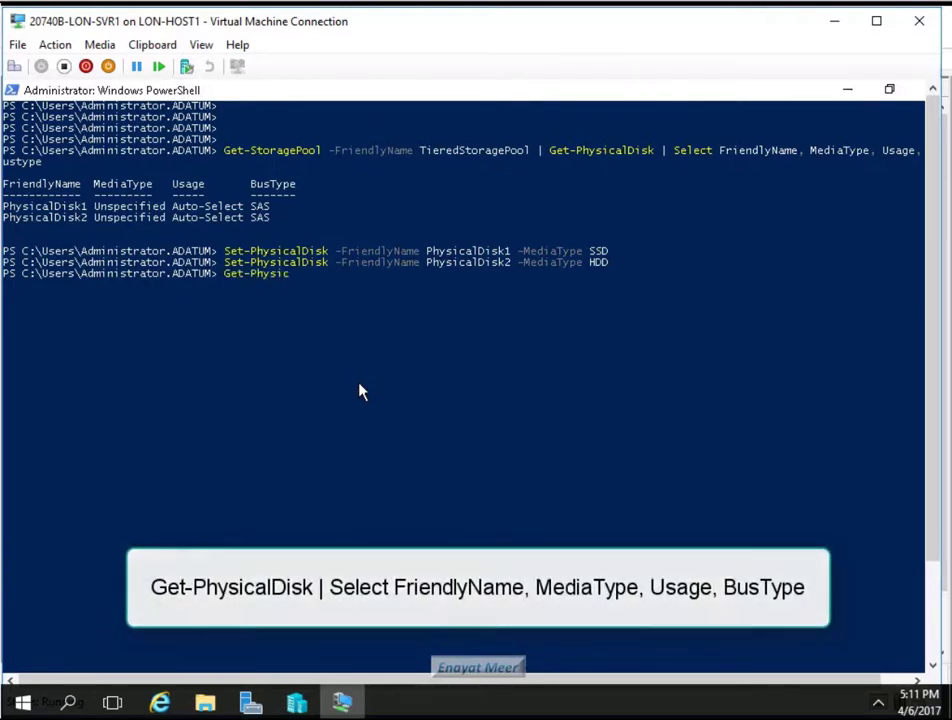
type("alDi")
type("sk \\")
key("BackSpace")
type("| sELECT")
key("BackSpace")
key("BackSpace")
key("BackSpace")
key("BackSpace")
key("BackSpace")
key("BackSpace")
type("Select")
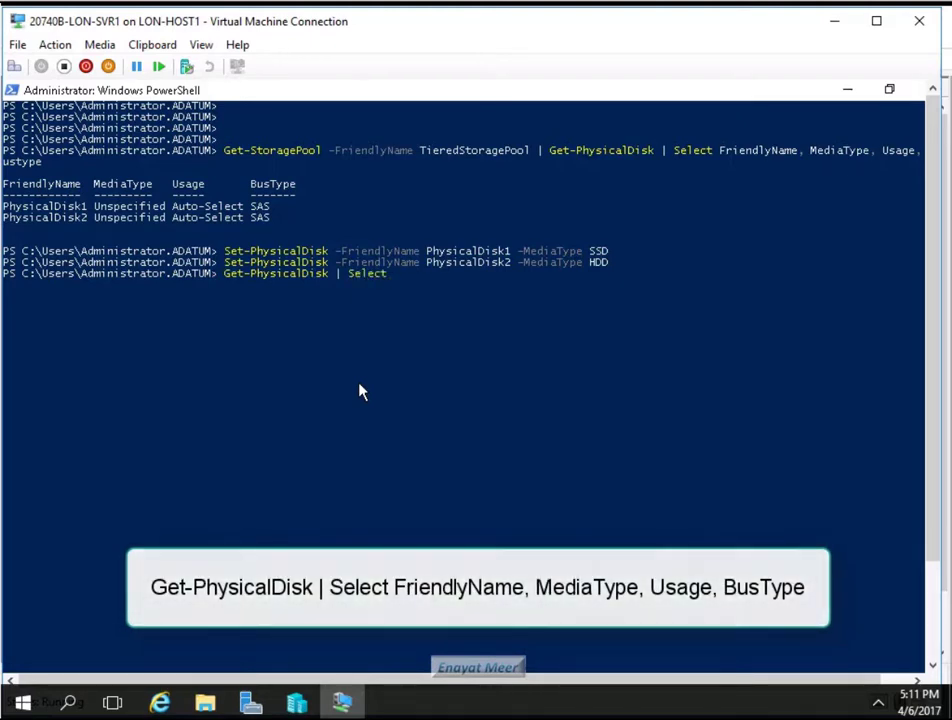
type(" FriendlyName, Media")
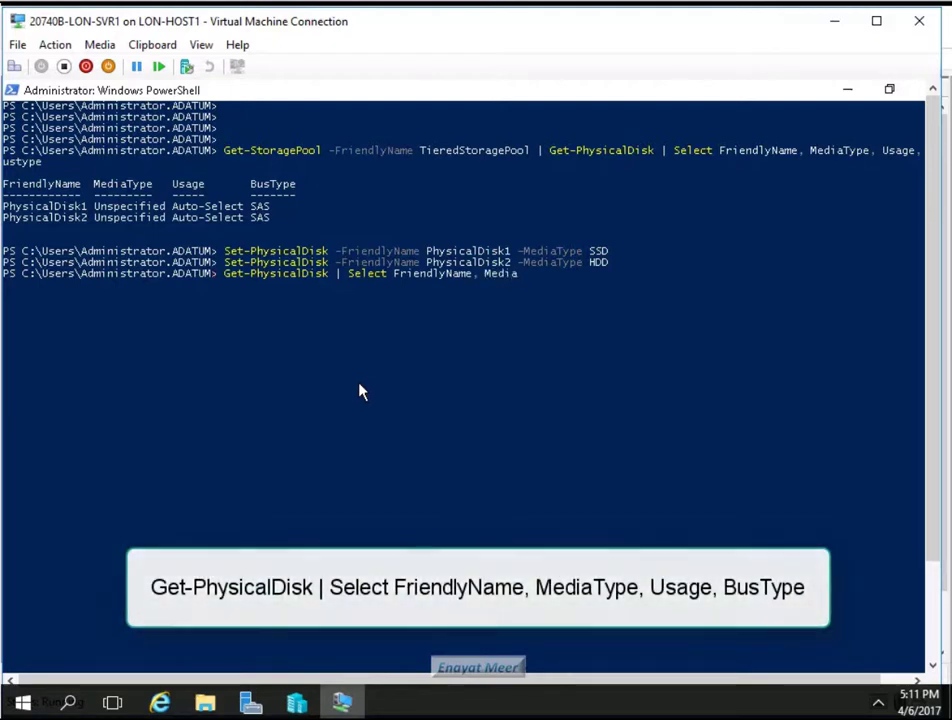
type("Type, Usage, BusType")
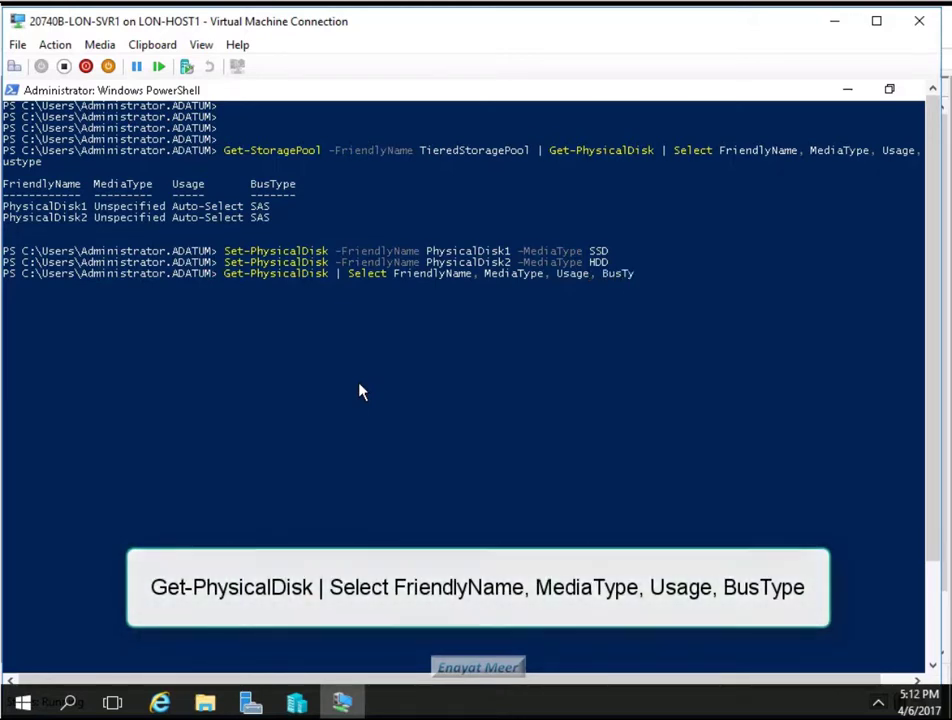
key("Return")
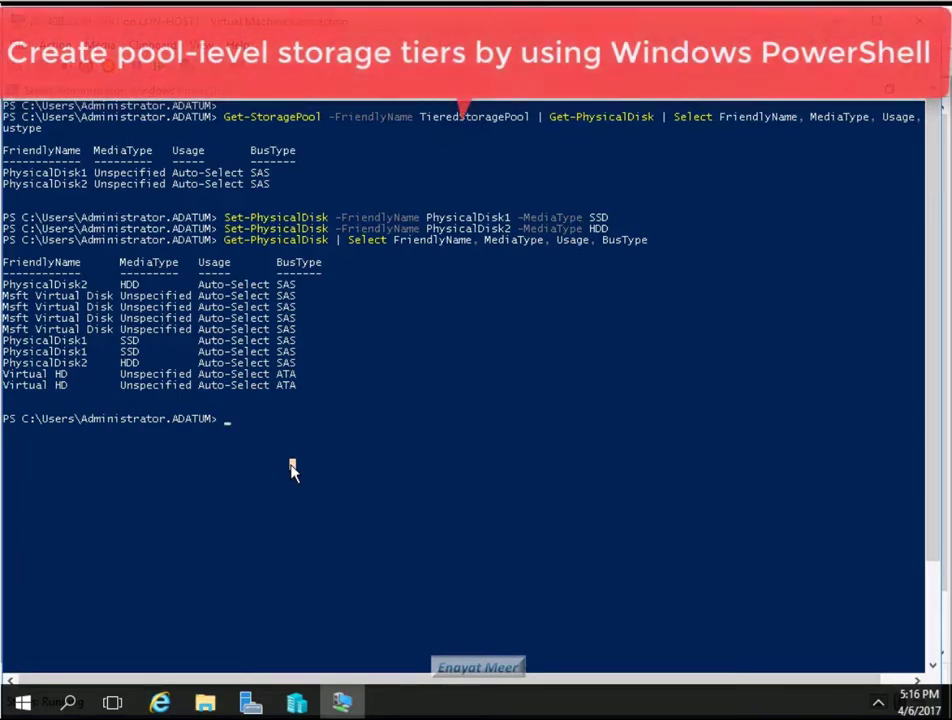
Step: Create a storage tier named HDD_Tier in TieredStoragePool with New-StorageTier, using media type HDD
type("New")
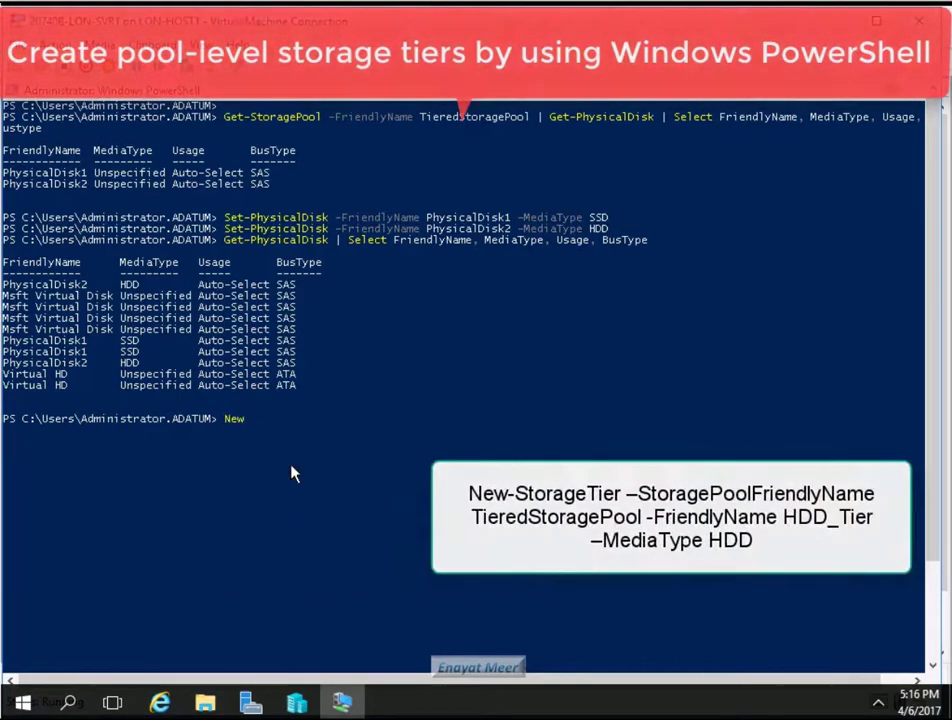
type("-Storag")
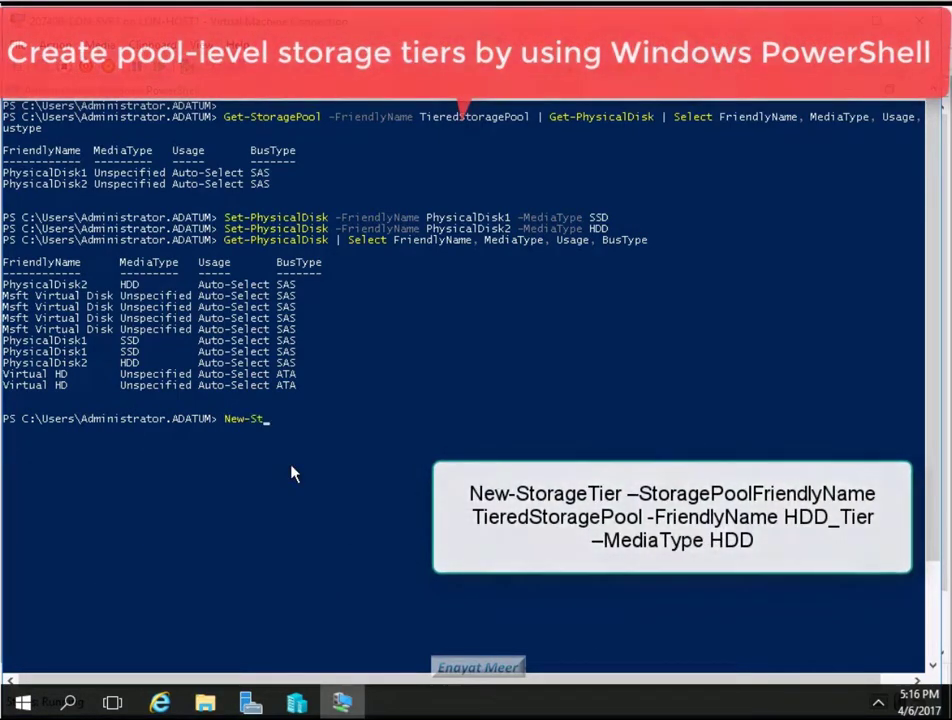
type("eTier")
type("-storagePoolFriendlyName TieredStoragePool -FriendlyName HDD_Tier -MediaType HDD")
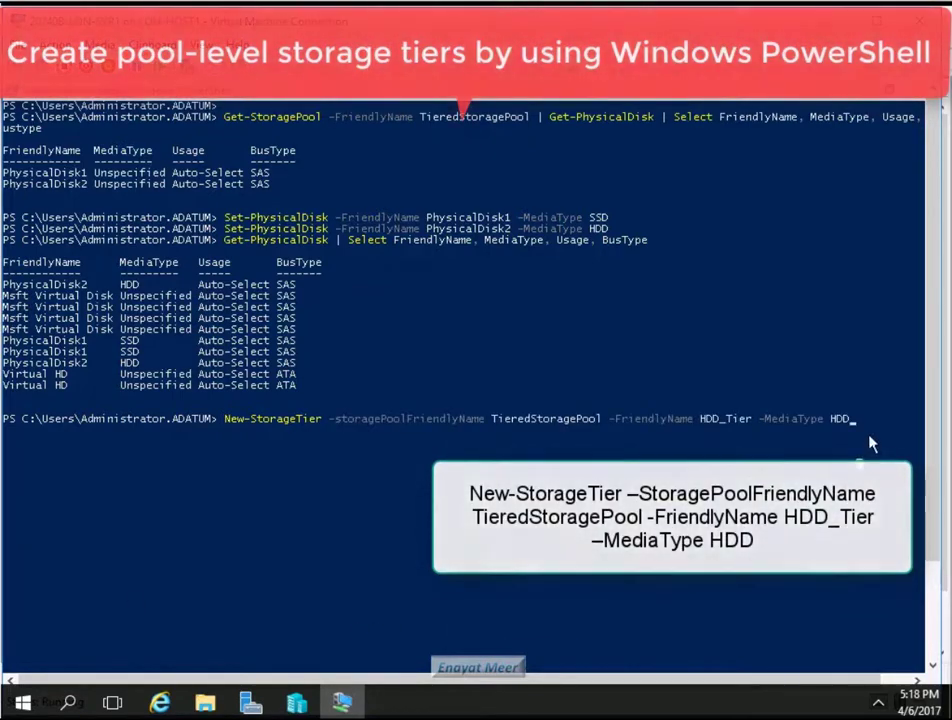
left_click(866, 421)
right_click(866, 427)
key("Return")
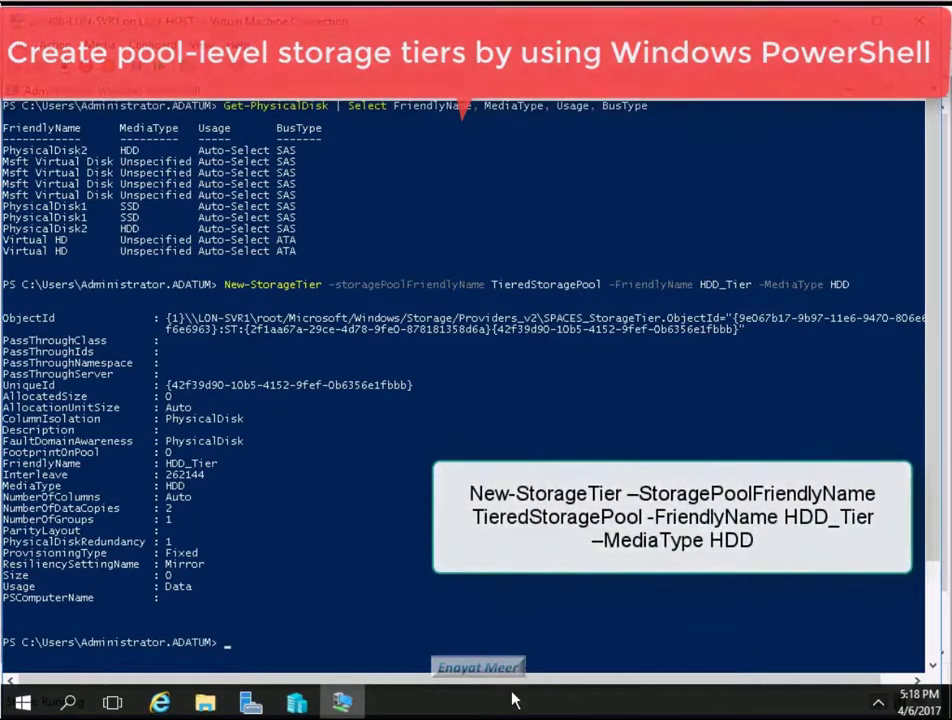
Step: Create a storage tier named SSD_Tier in TieredStoragePool with New-StorageTier, using media type SSD
left_click_drag(560, 679, 422, 683)
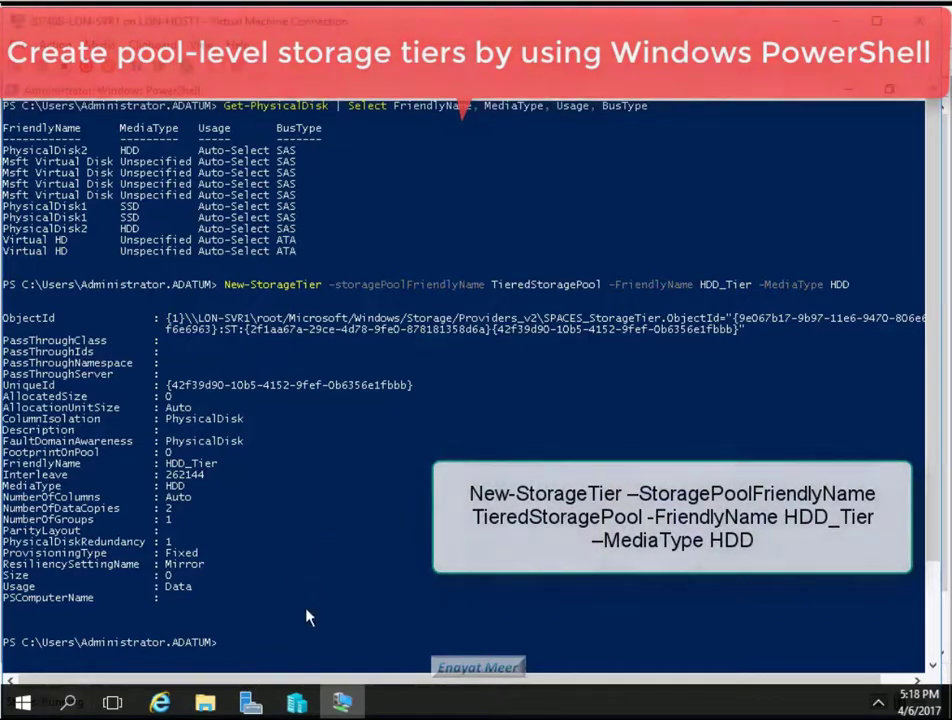
scroll(320, 620, "down", 2)
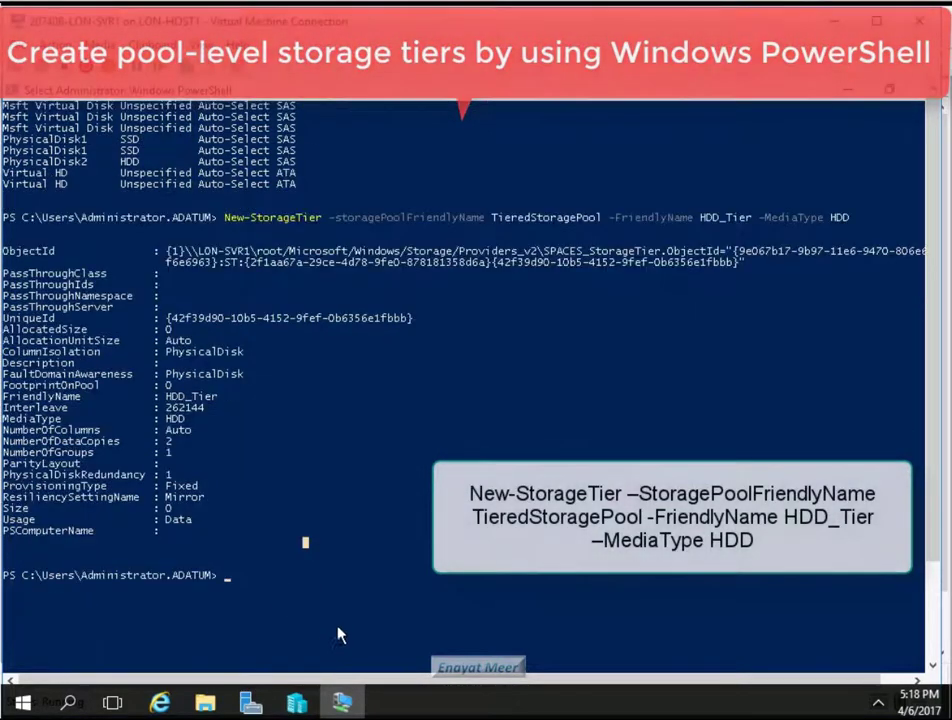
scroll(446, 601, "down", 3)
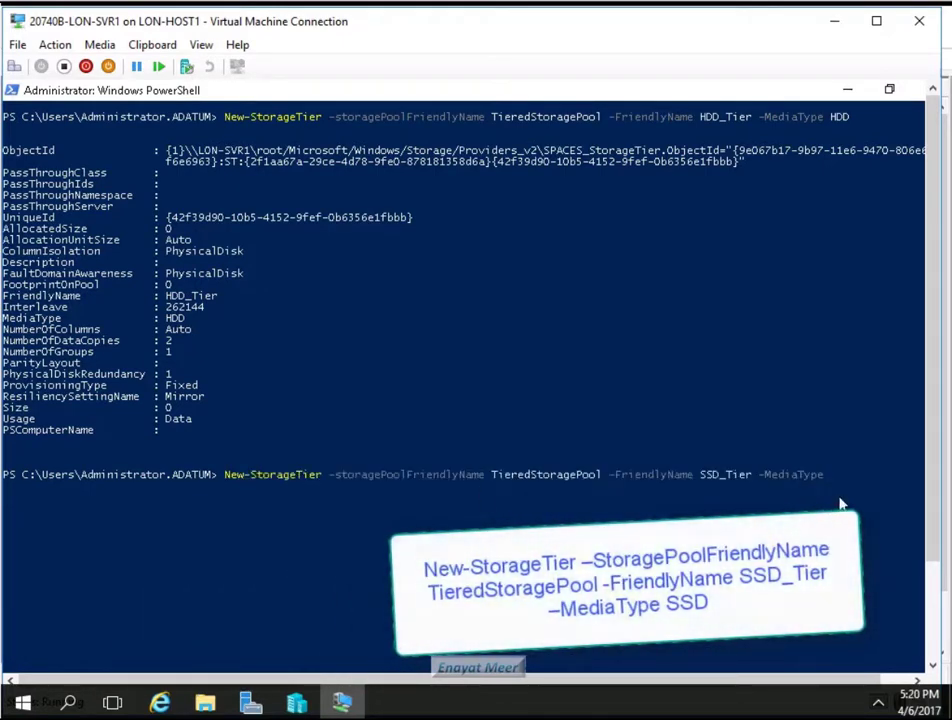
left_click(840, 499)
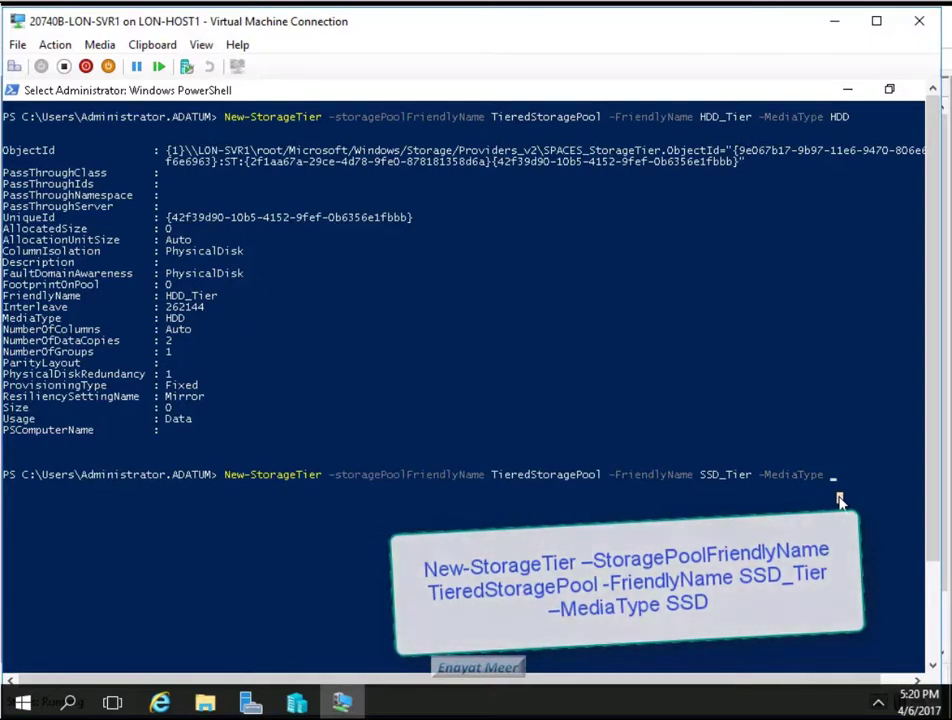
key("Escape")
type("SS")
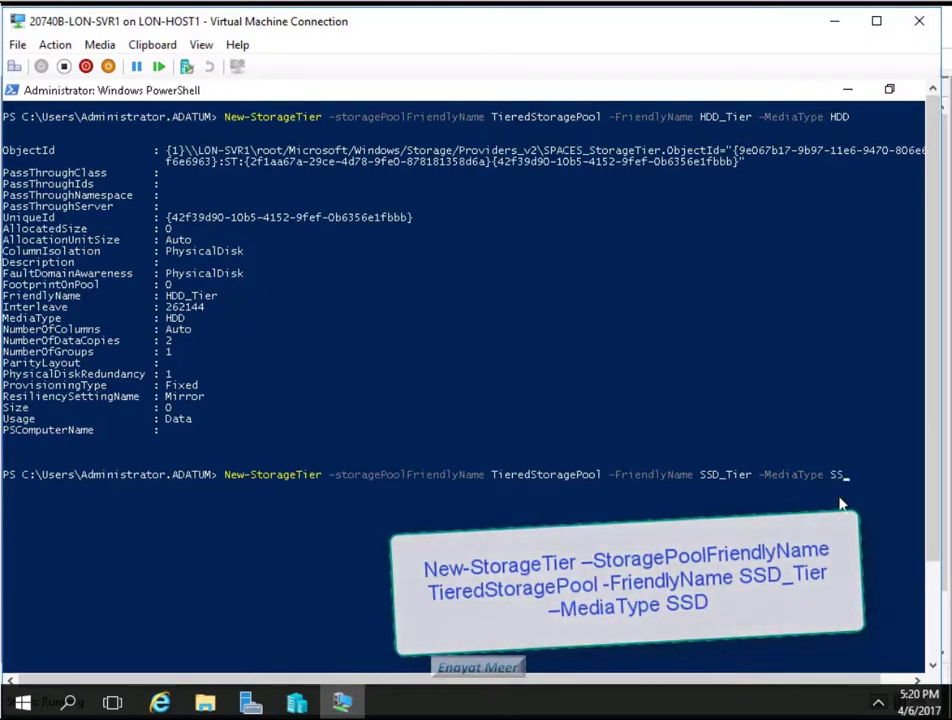
type("D")
key("Return")
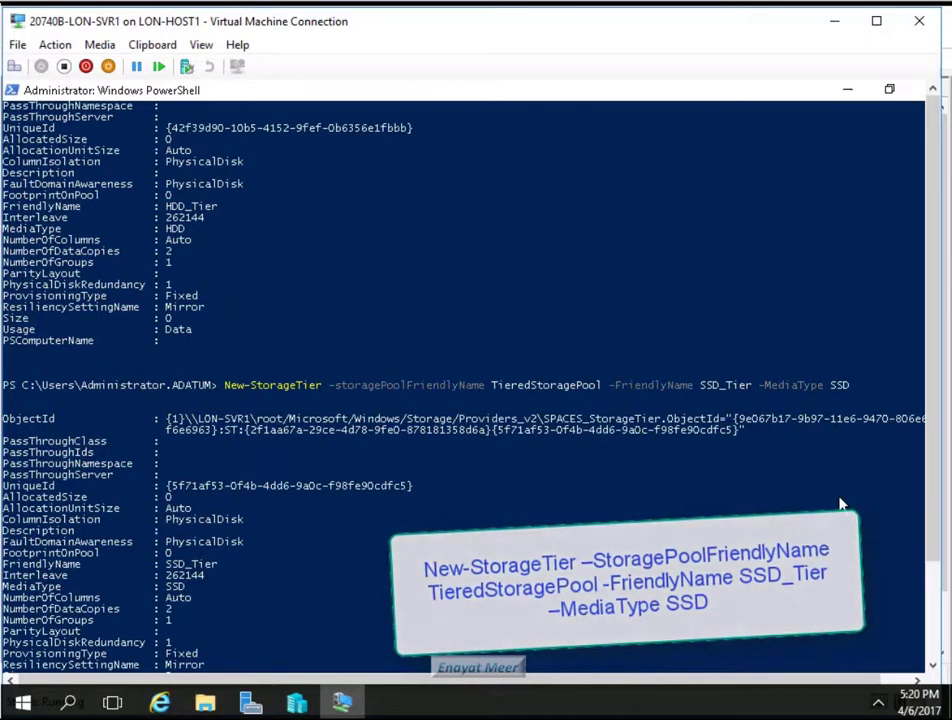
scroll(843, 505, "up", 5)
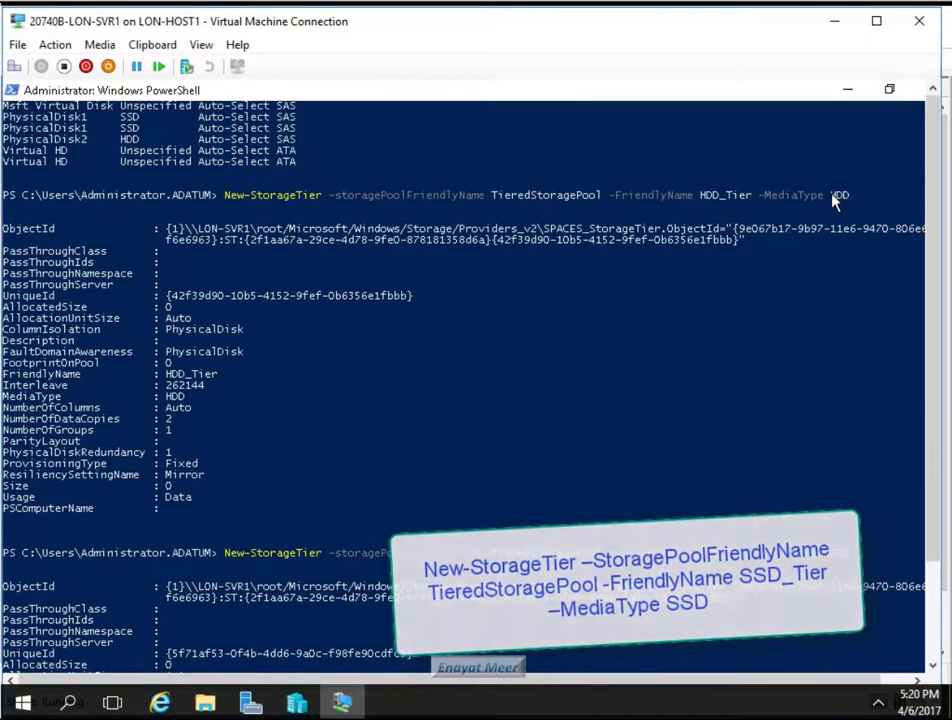
Step: Review the tier names and media types in the New-StorageTier commands and output for HDD_Tier and SSD_Tier
left_click_drag(836, 196, 851, 197)
left_click_drag(700, 196, 740, 197)
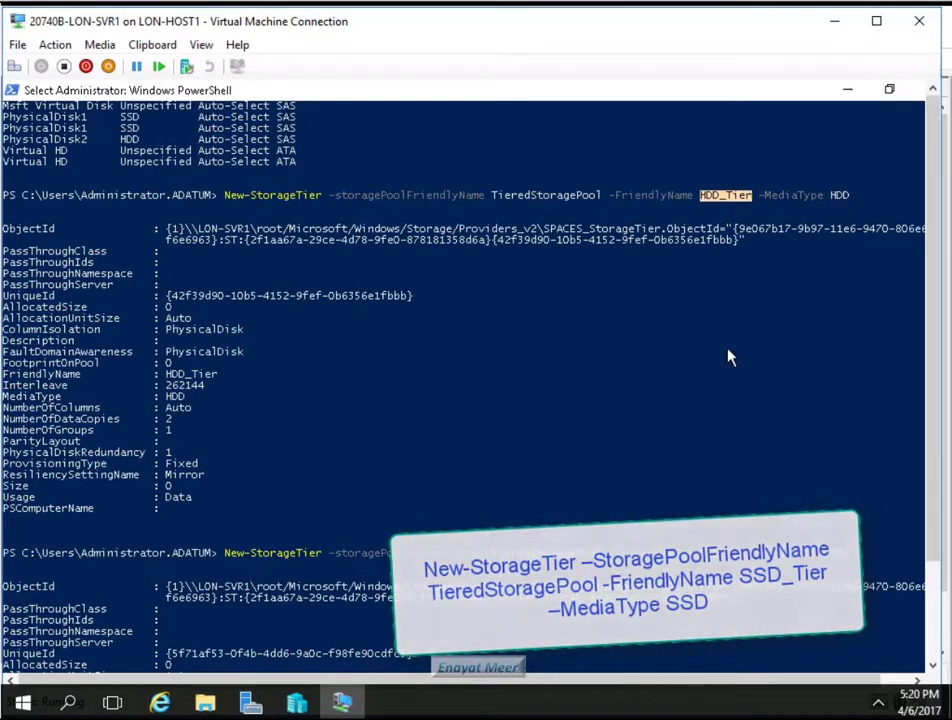
scroll(731, 355, "down", 2)
scroll(731, 357, "down", 1)
left_click_drag(700, 452, 750, 458)
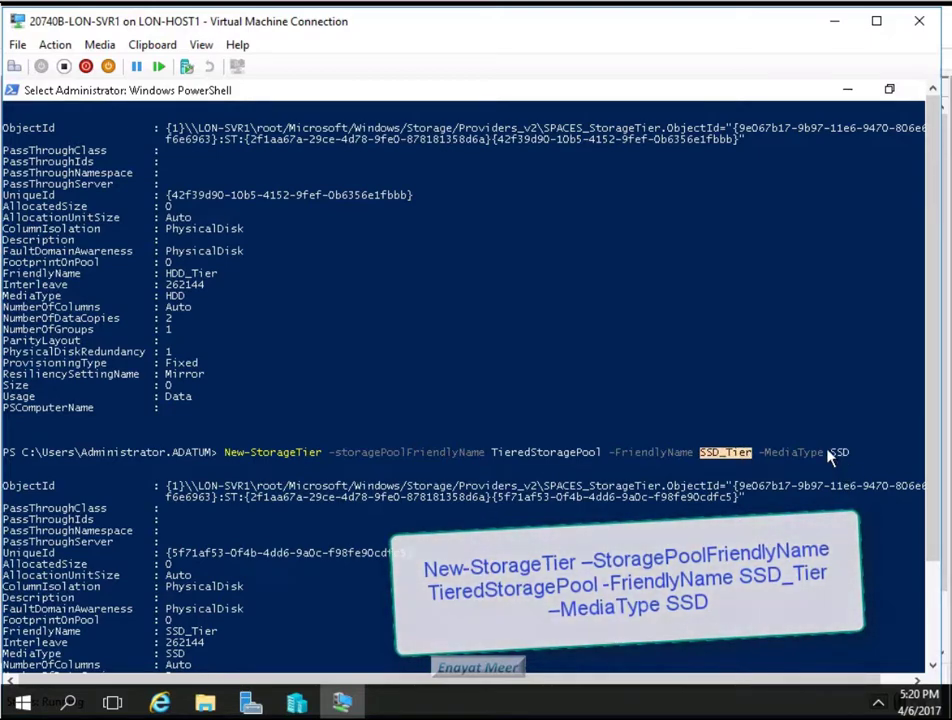
left_click_drag(831, 452, 852, 456)
key("ctrl+c")
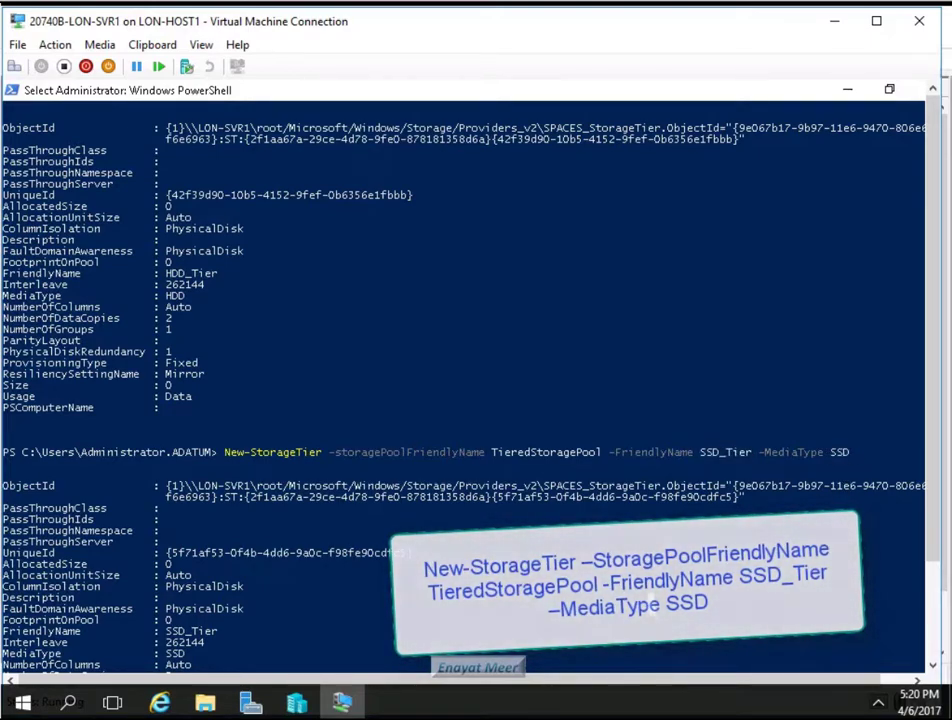
scroll(650, 470, "down", 4)
scroll(650, 470, "down", 2)
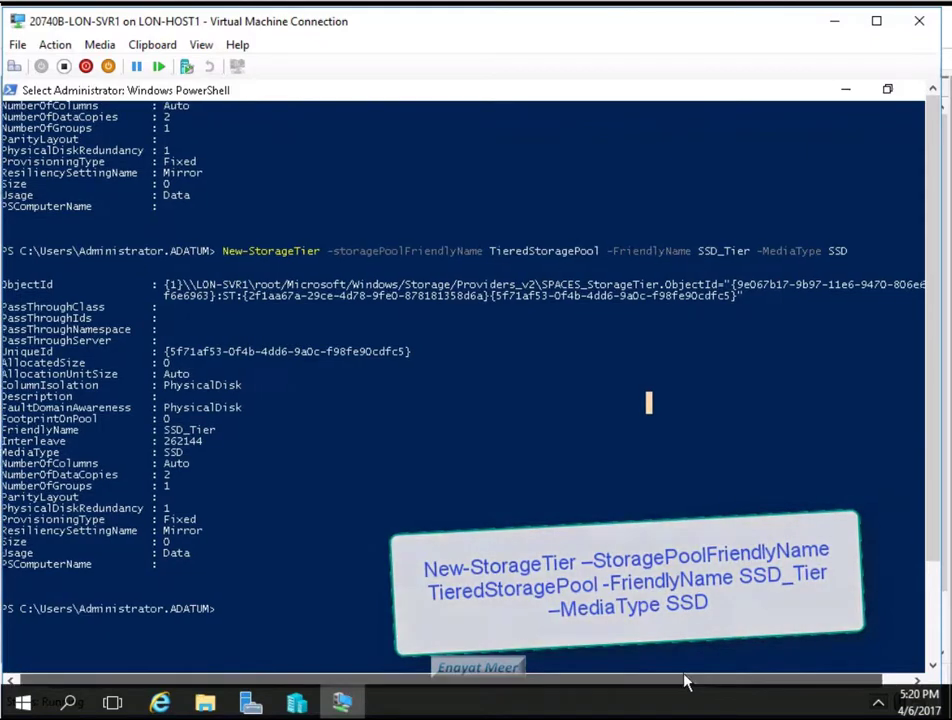
mouse_move(684, 680)
left_mouse_down()
mouse_move(800, 685)
mouse_move(684, 685)
left_mouse_up()
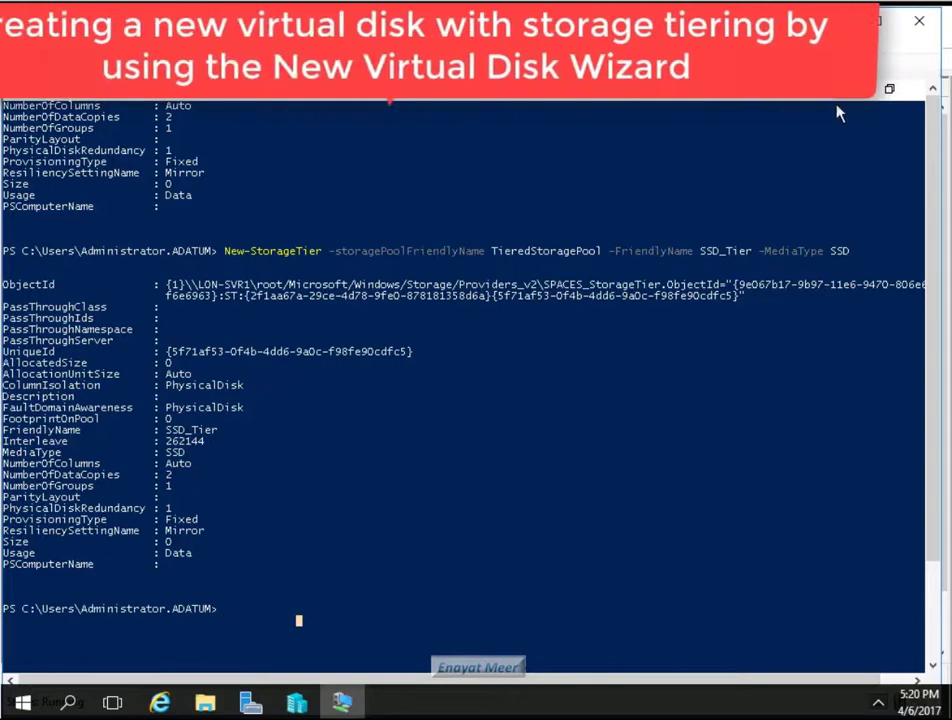
Step: Switch to Server Manager, refresh the Storage Pools view and select the last pool in the list
left_click(845, 90)
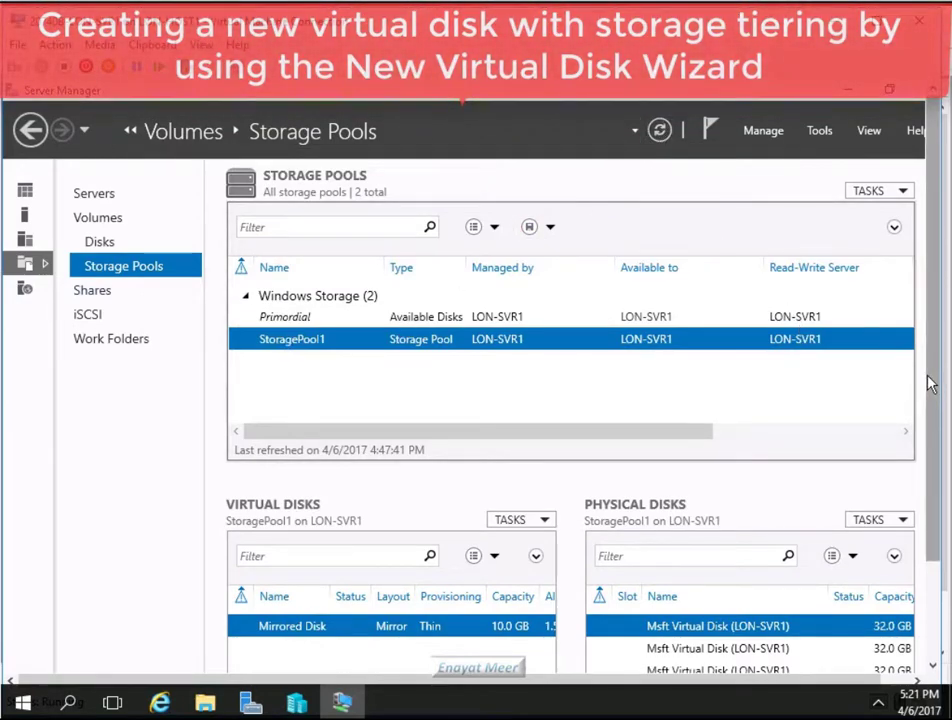
scroll(933, 415, "down", 3)
scroll(933, 415, "up", 3)
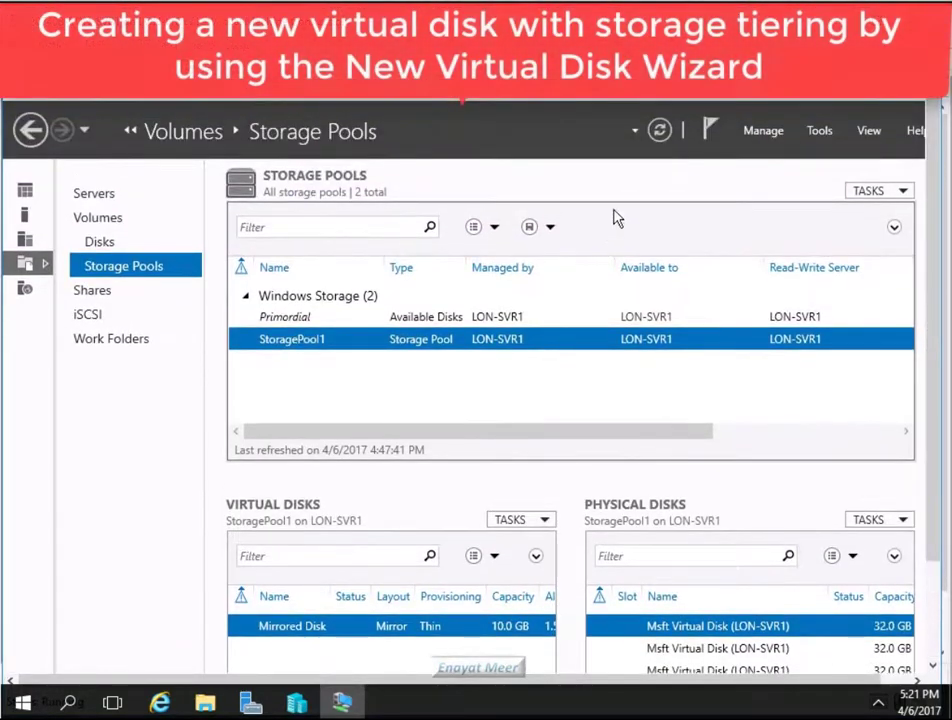
left_click(659, 130)
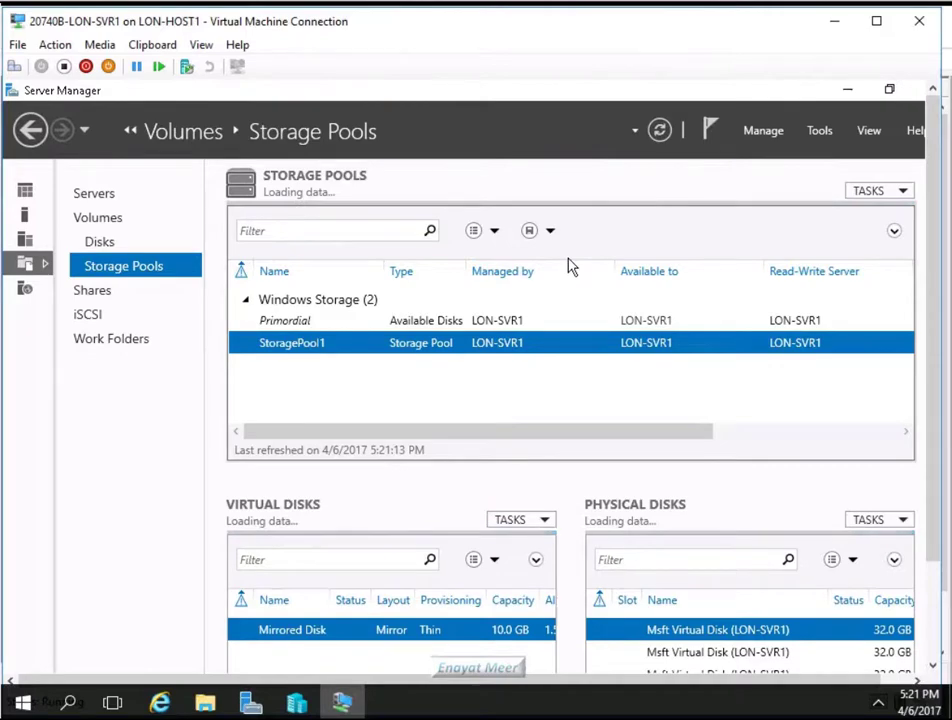
left_click(349, 343)
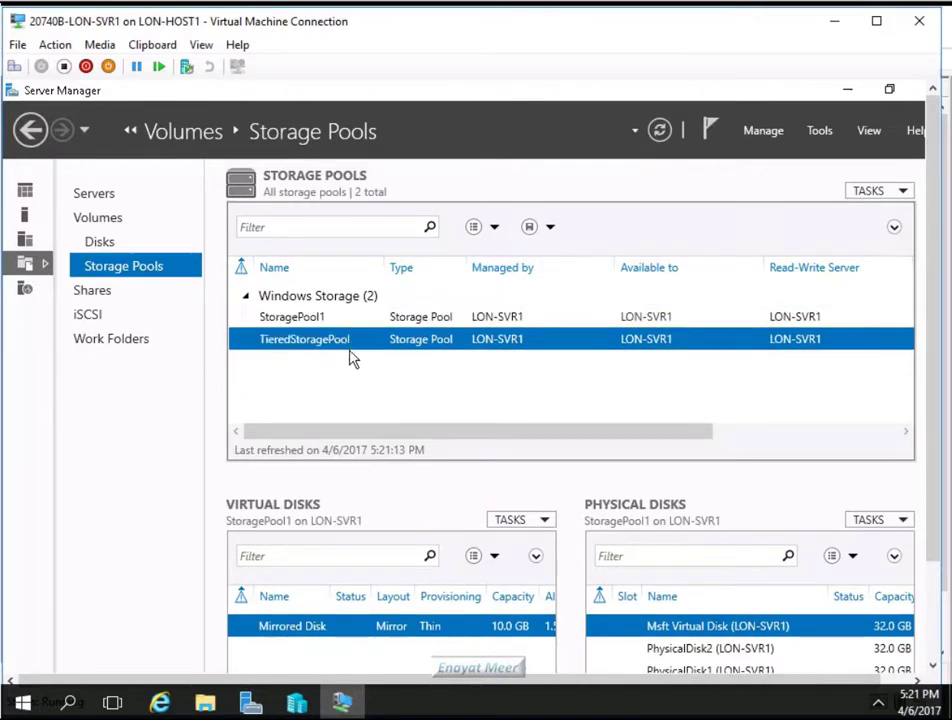
Step: Examine the virtual and physical disks of TieredStoragePool and compare them with those of StoragePool1
left_click_drag(937, 353, 936, 443)
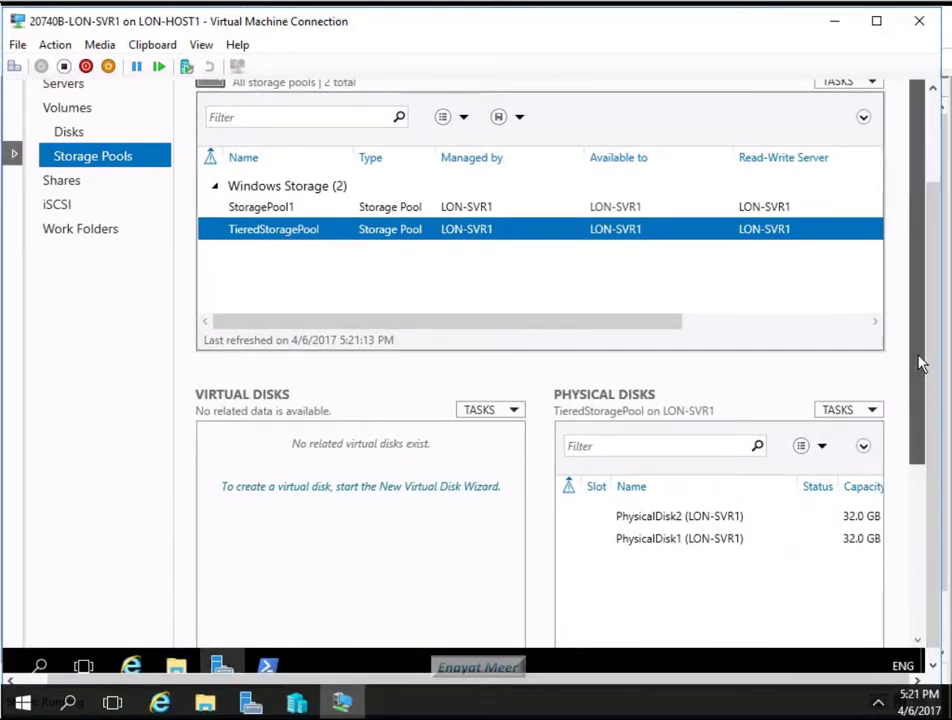
left_click_drag(933, 391, 921, 257)
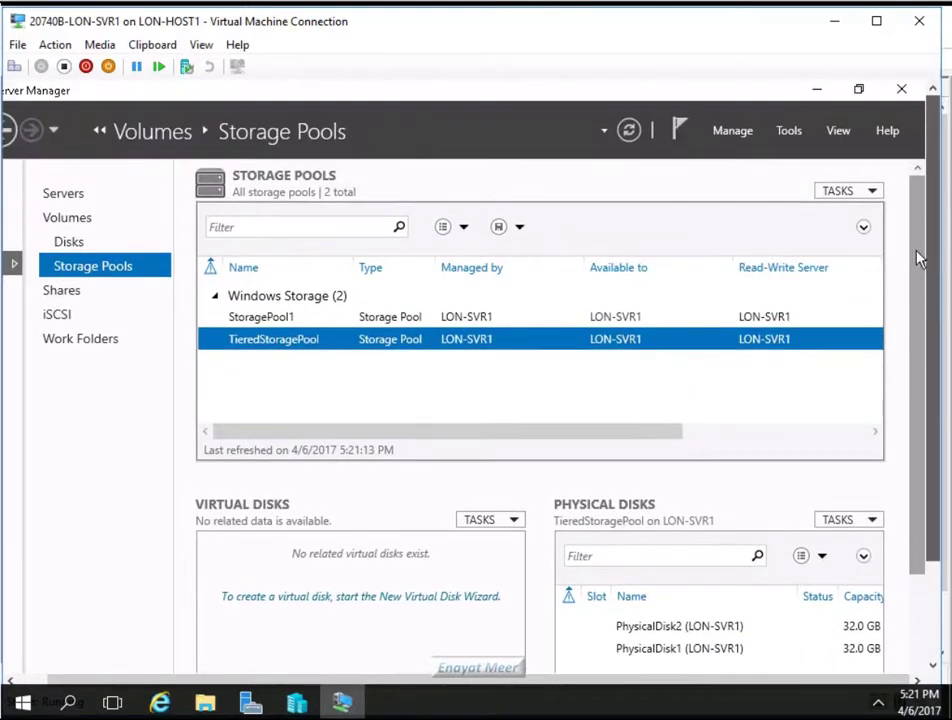
left_click_drag(323, 680, 278, 676)
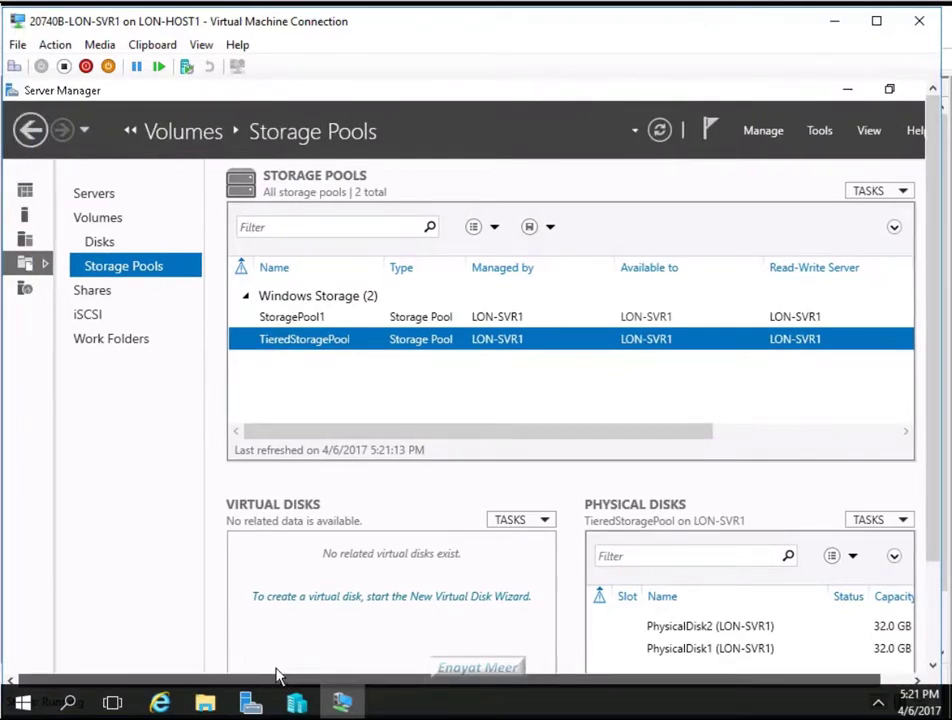
left_click(293, 318)
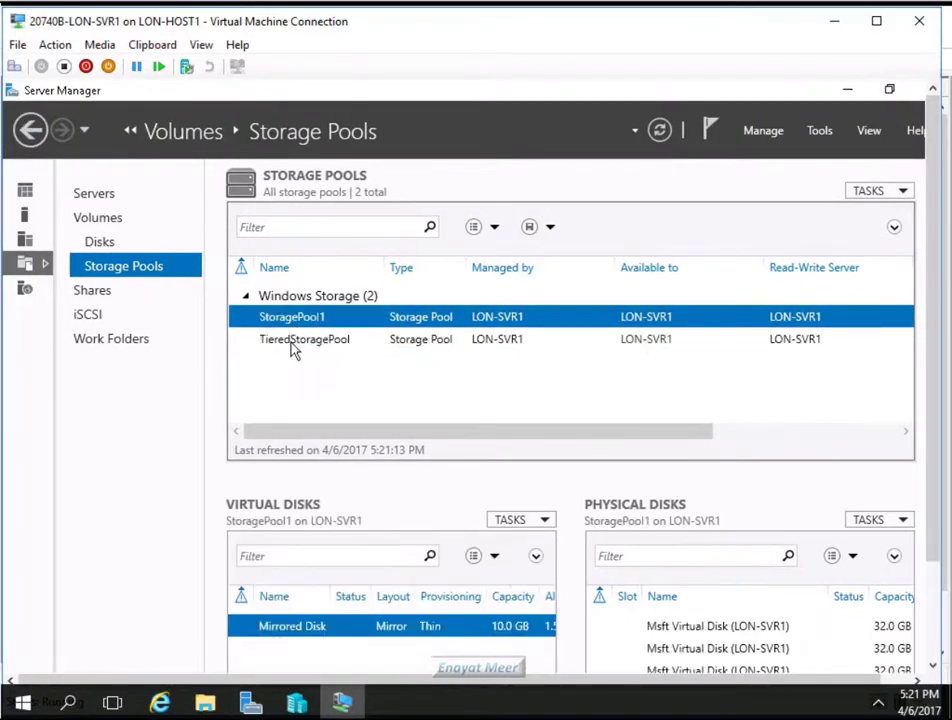
left_click(293, 342)
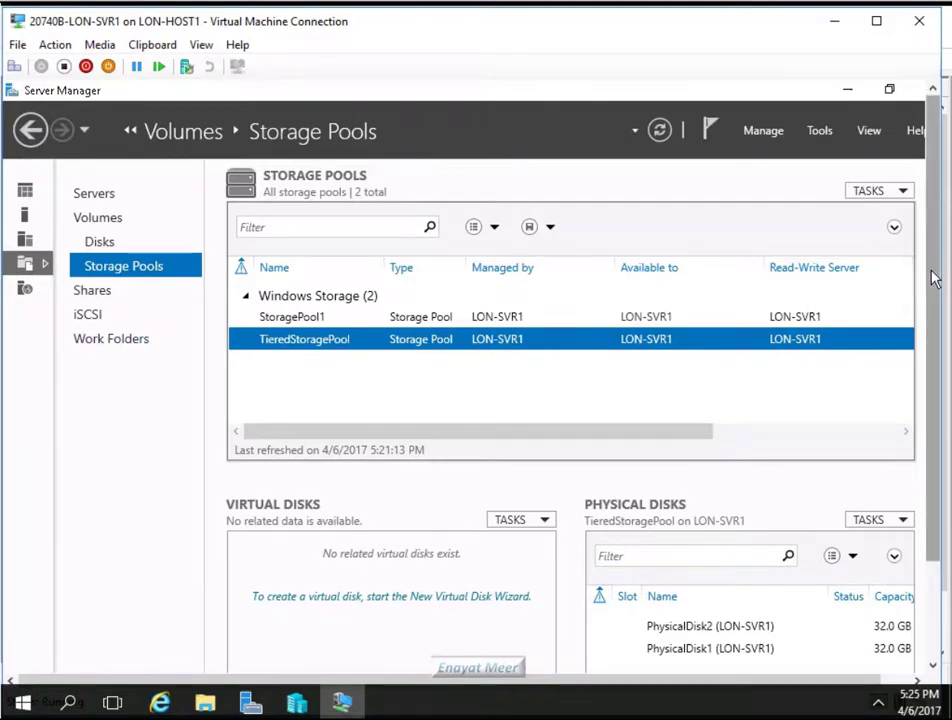
Step: Start a new virtual disk in TieredStoragePool and continue past the wizard's introduction page
left_click_drag(932, 277, 939, 346)
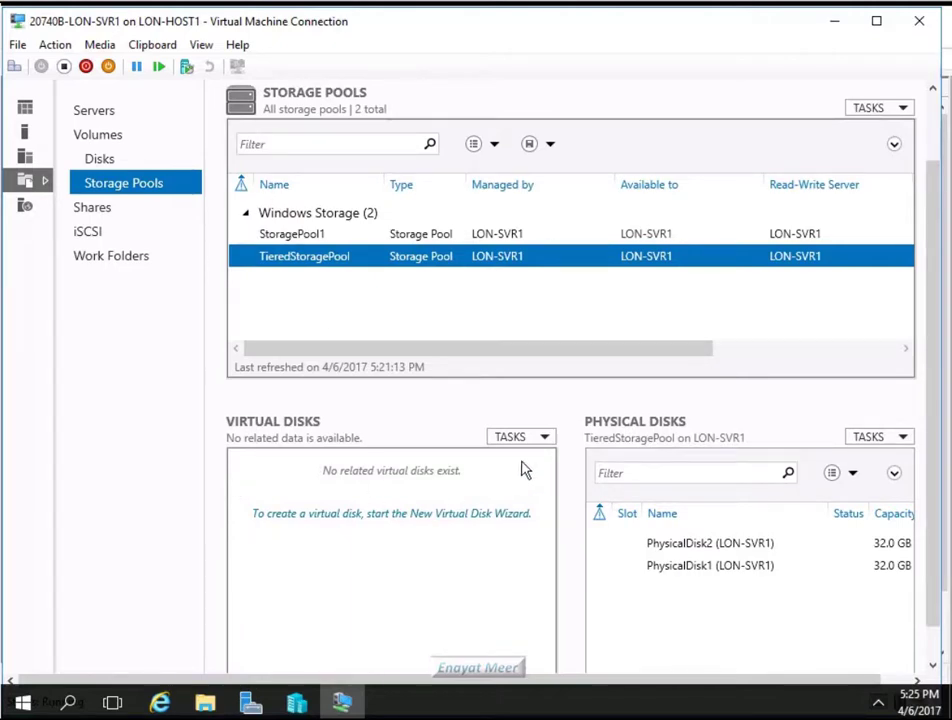
left_click(545, 440)
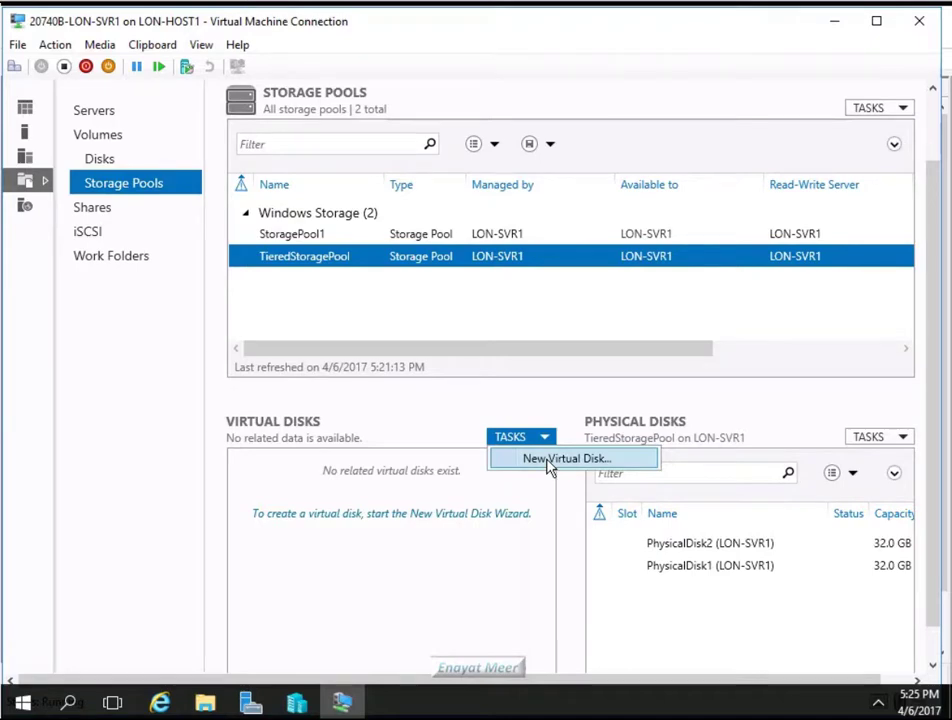
left_click(548, 461)
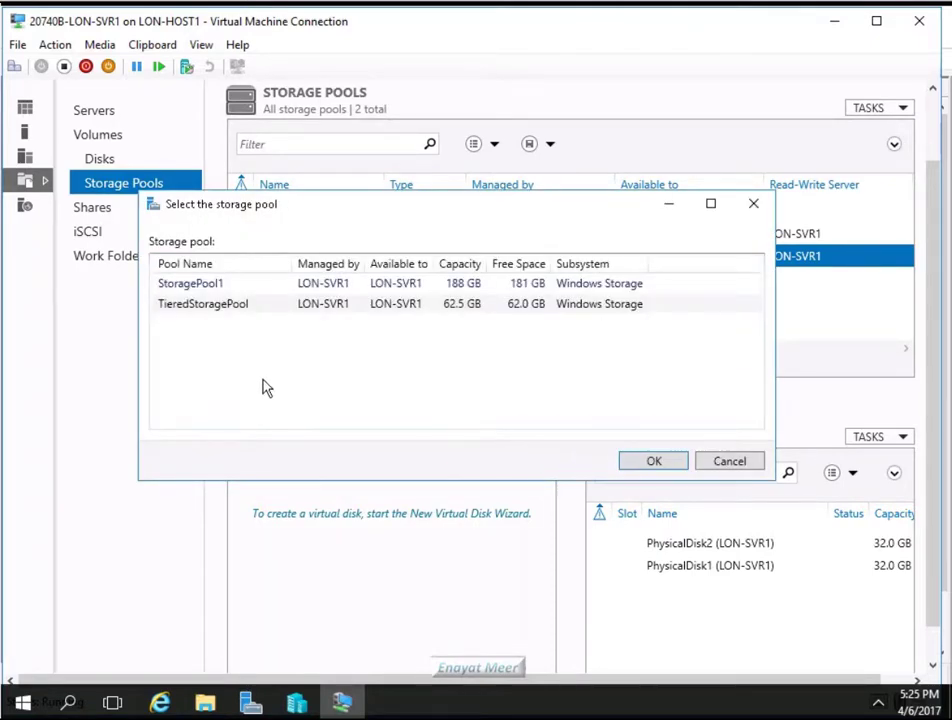
left_click(185, 305)
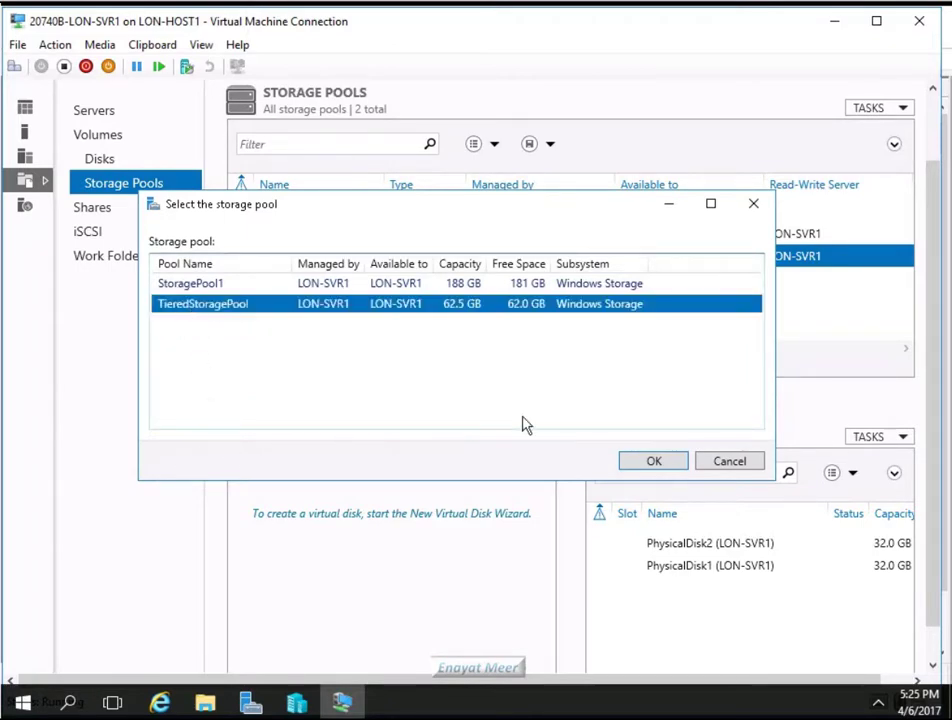
left_click(655, 461)
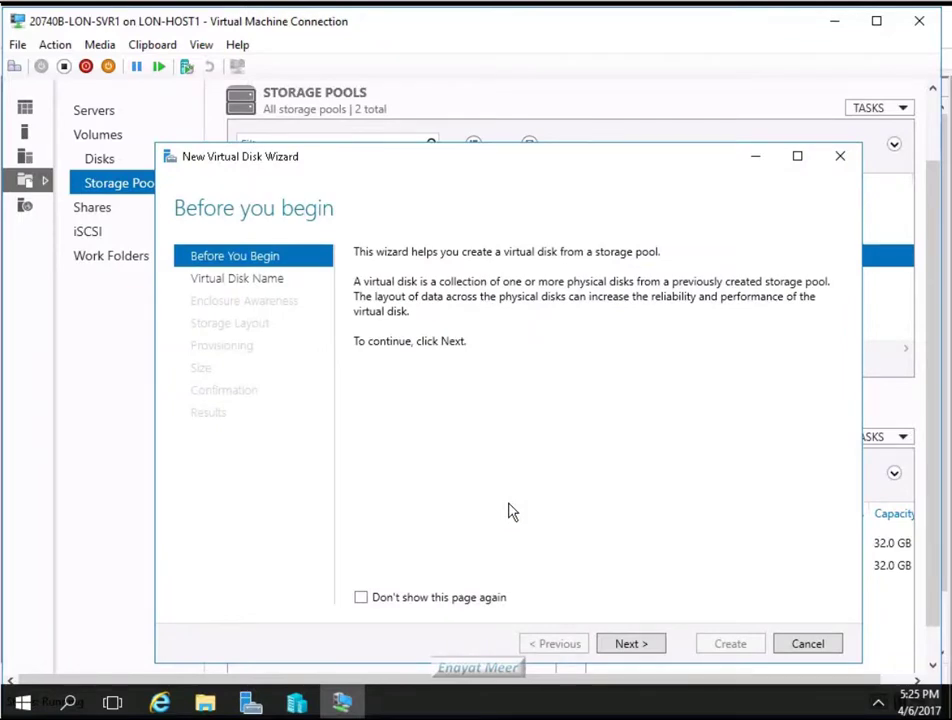
left_click(644, 644)
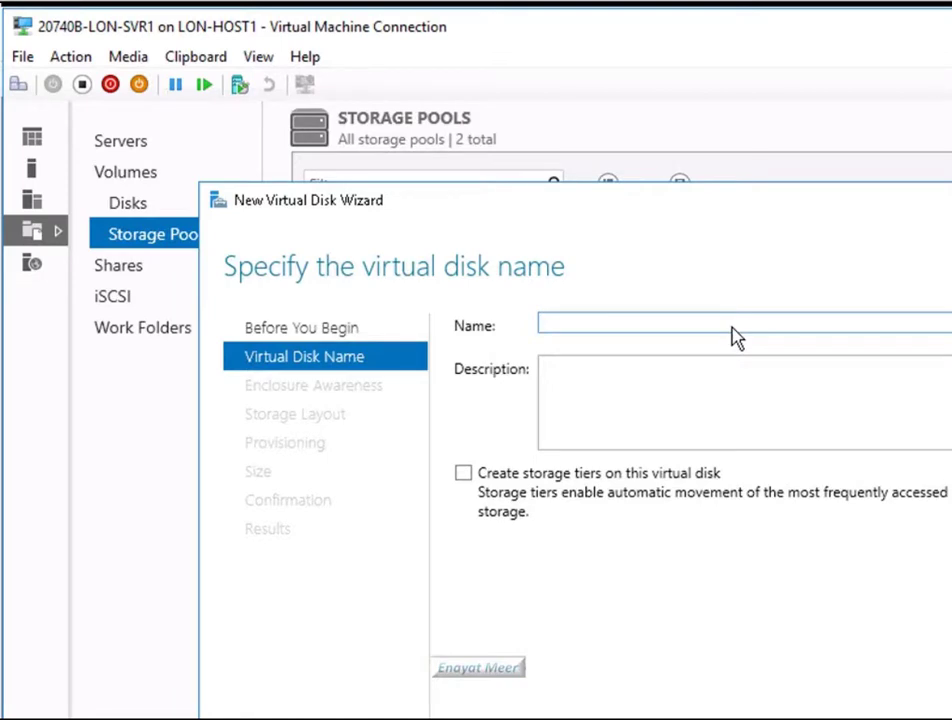
Step: Name the virtual disk TieredVirtDisk and enable creating storage tiers on it
type("TieredV")
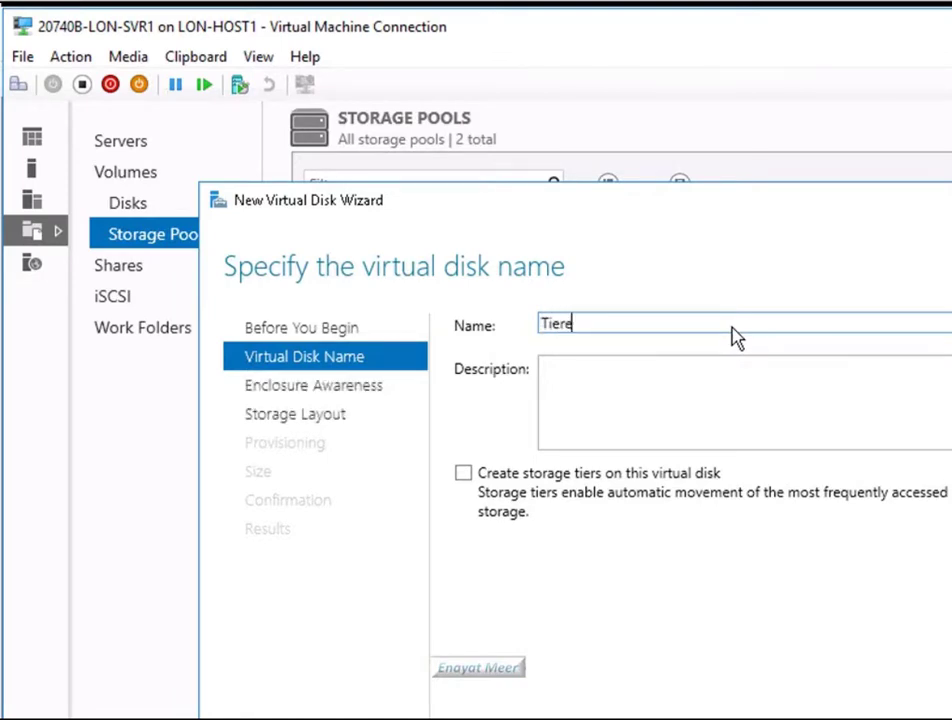
type("irtDisk")
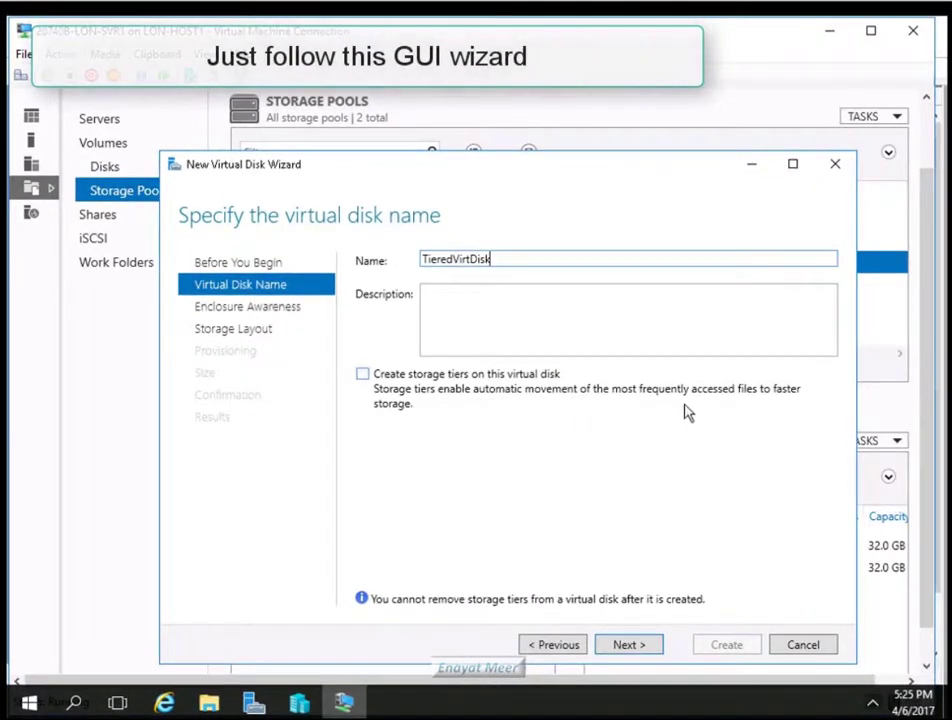
left_click(364, 400)
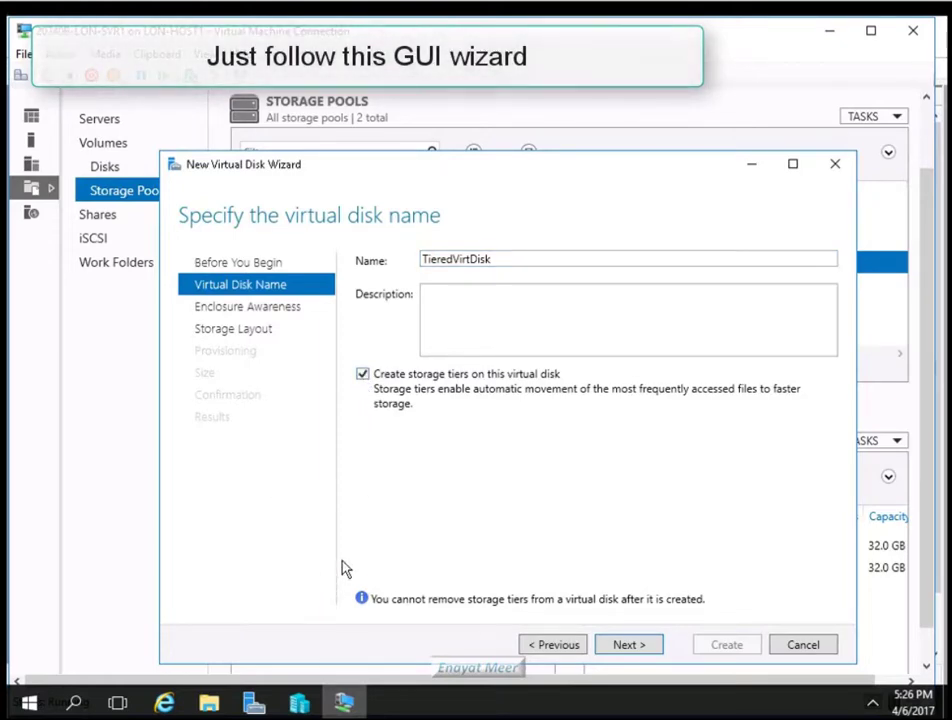
left_click(622, 648)
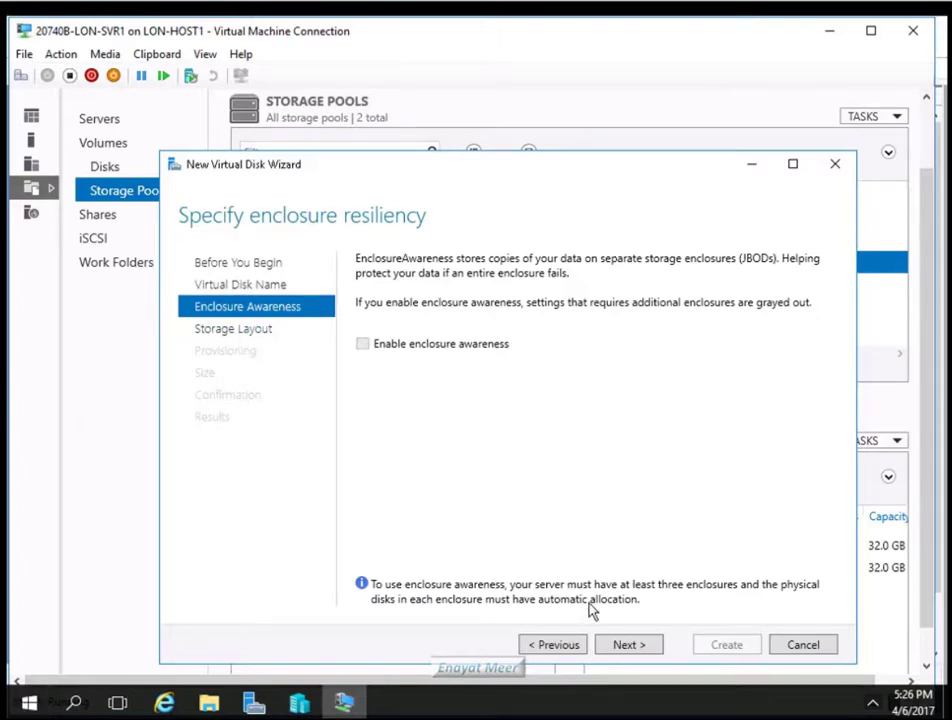
Step: Continue without enclosure awareness, accepting the Simple storage layout and Fixed provisioning for the virtual disk
left_click(624, 647)
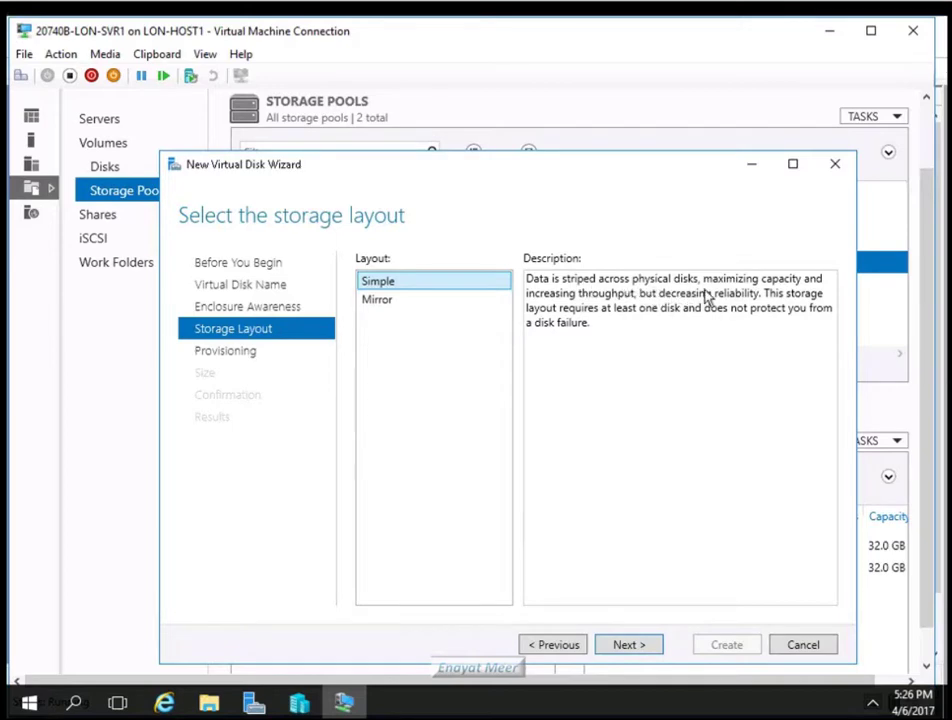
left_click(620, 648)
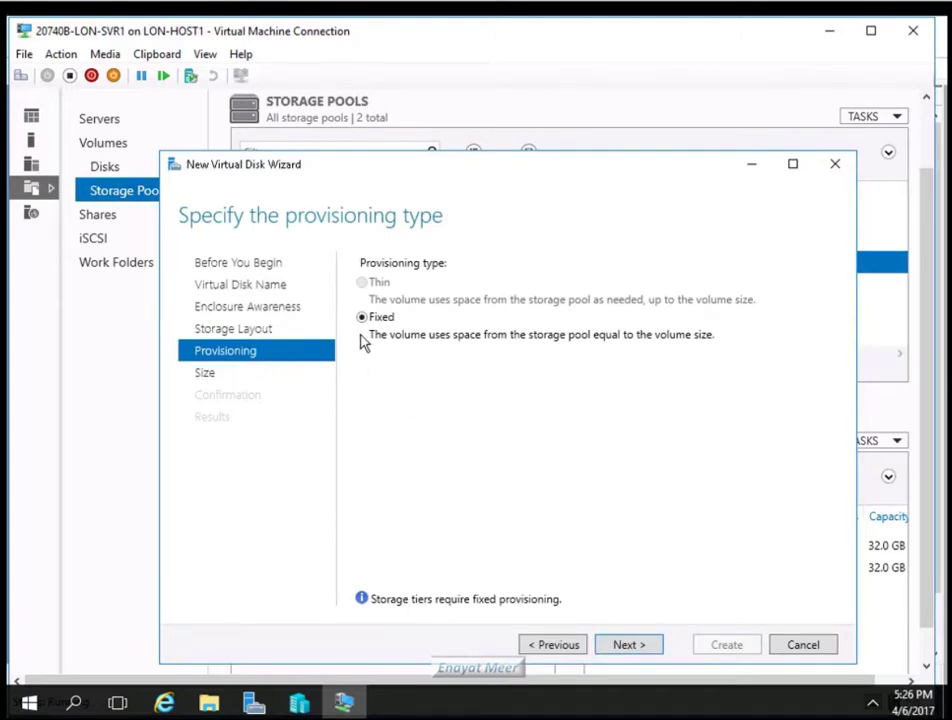
left_click(626, 646)
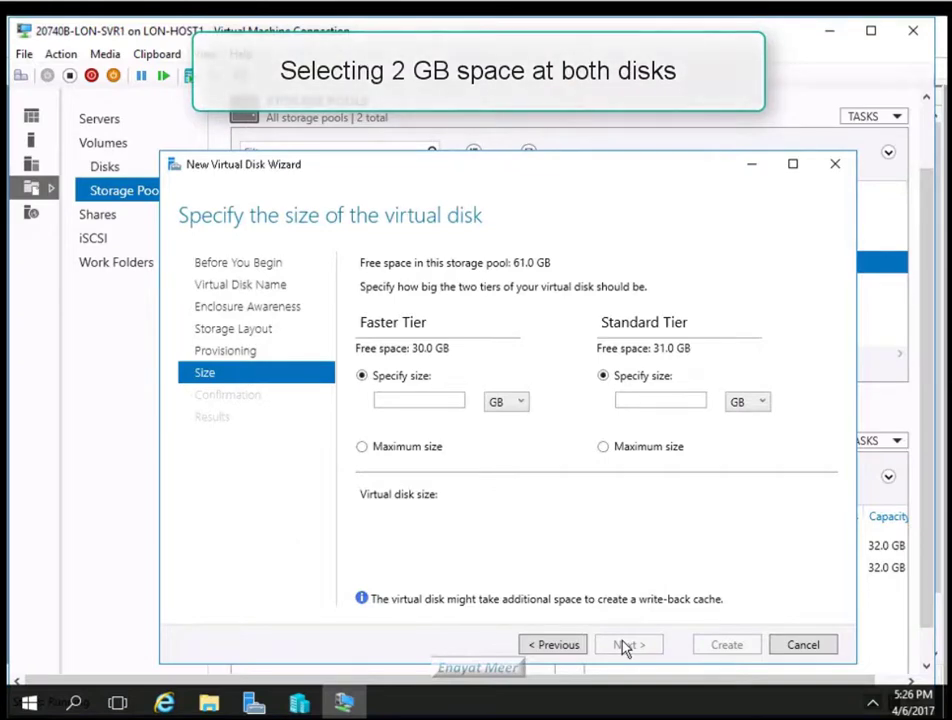
Step: Set the Faster Tier and Standard Tier sizes to 2 GB each and create the virtual disk
left_click(447, 403)
type("2")
left_click(671, 404)
type("2")
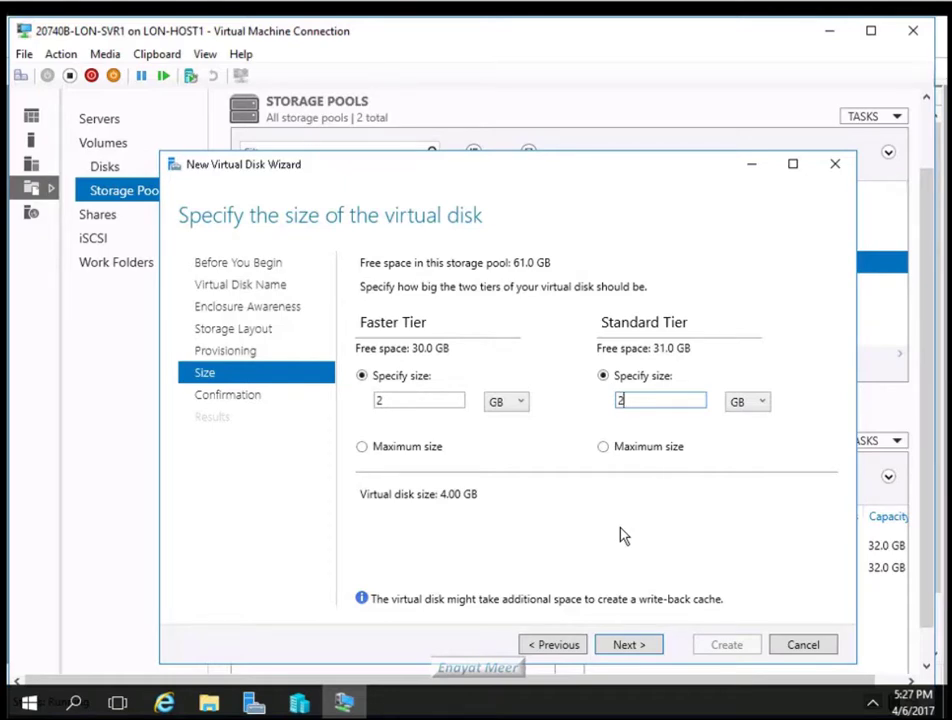
left_click(629, 647)
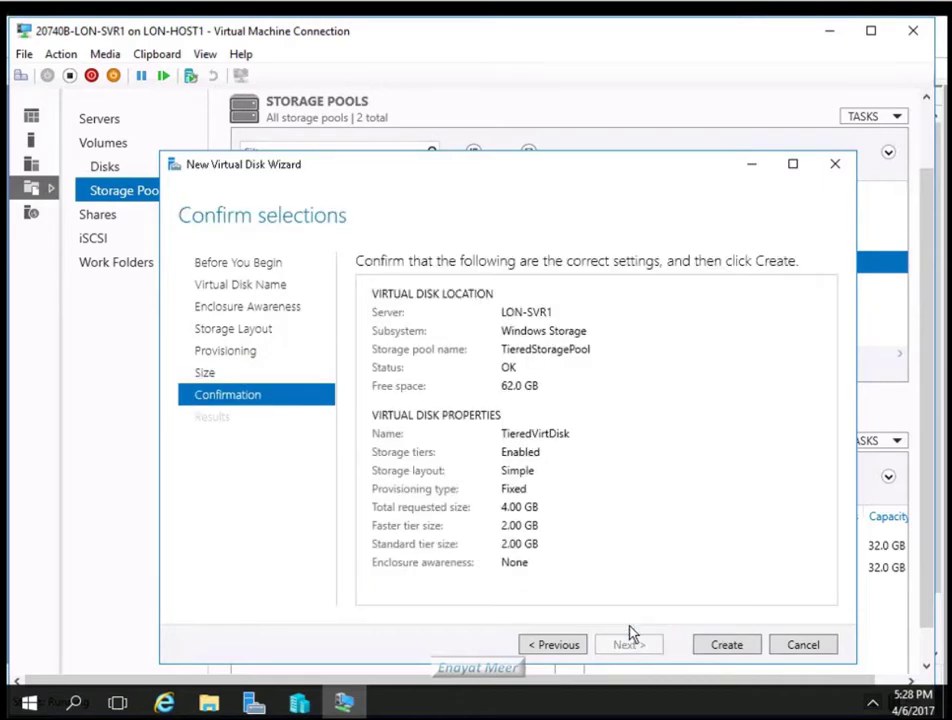
left_click(727, 647)
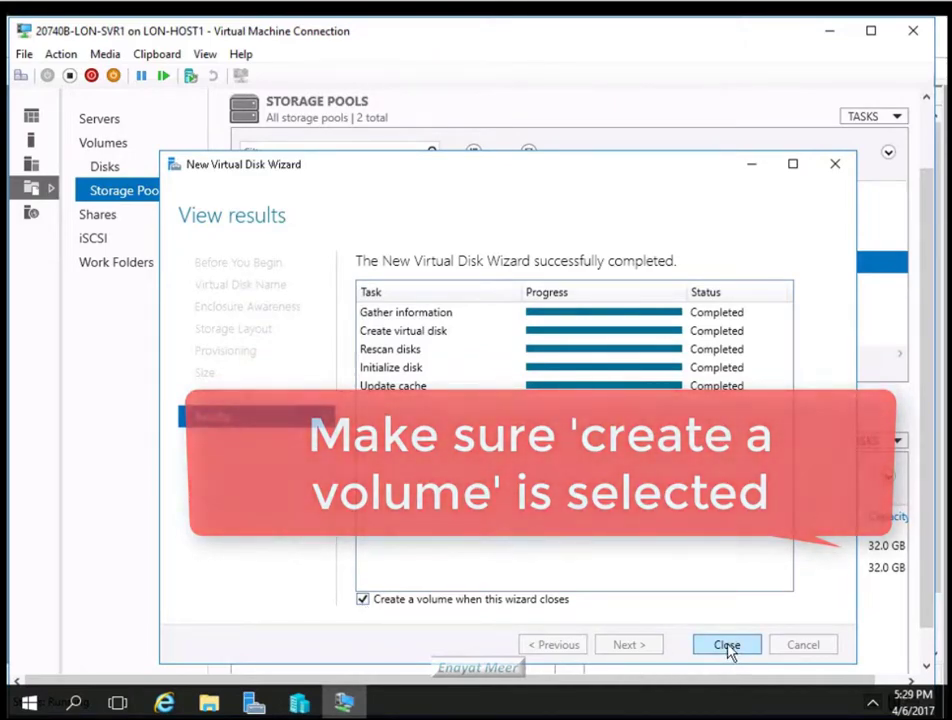
Step: Close the virtual disk wizard with volume creation enabled, choose TieredVirtDisk on LON-SVR1 for the new volume and accept its fixed size
left_click(727, 645)
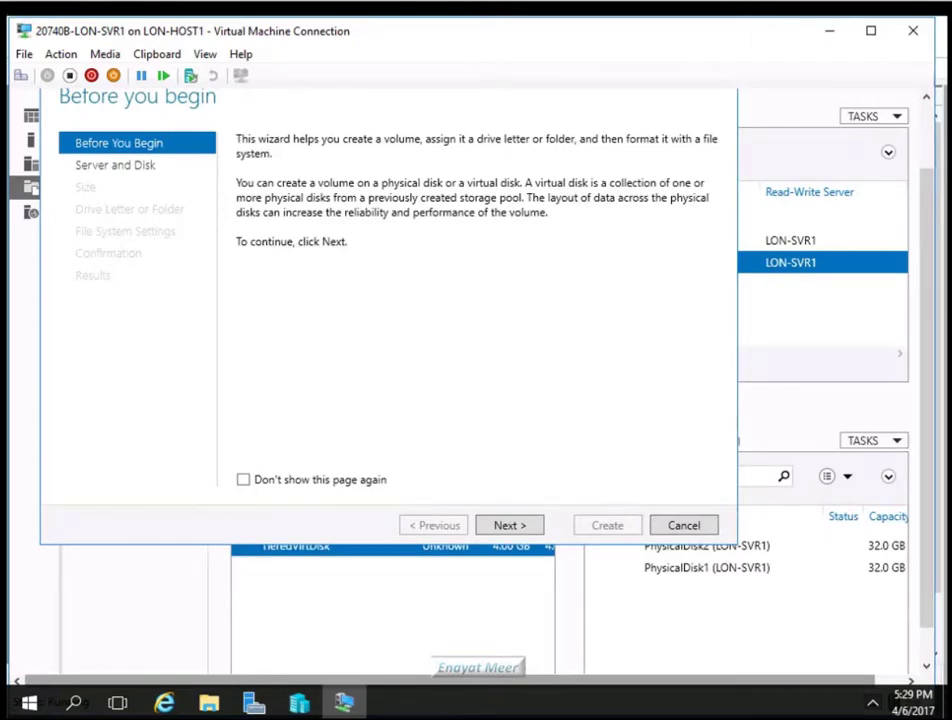
left_click(512, 527)
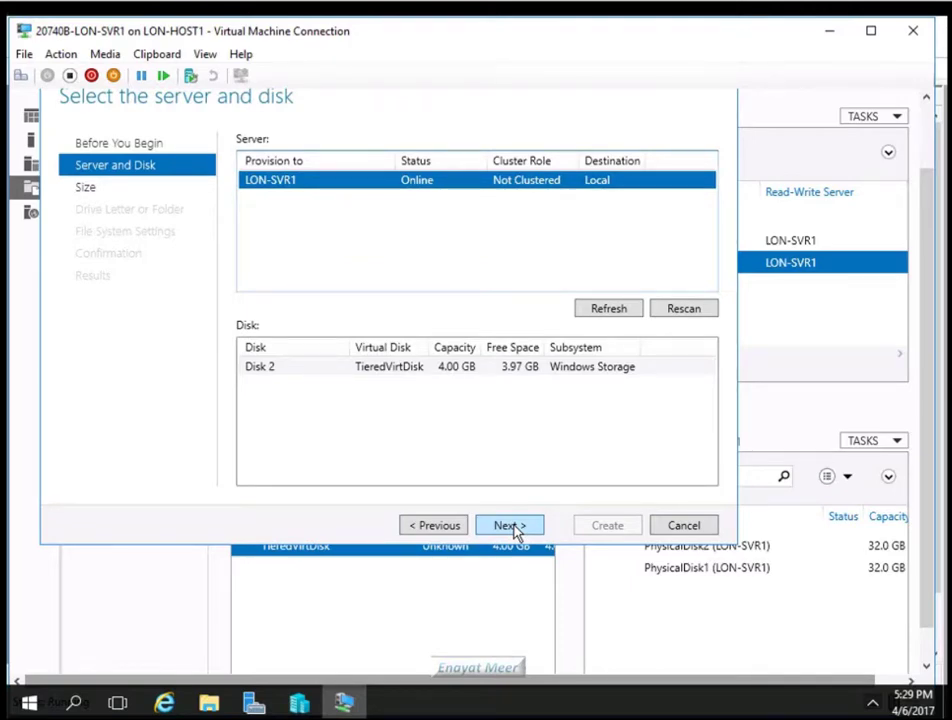
left_click(386, 372)
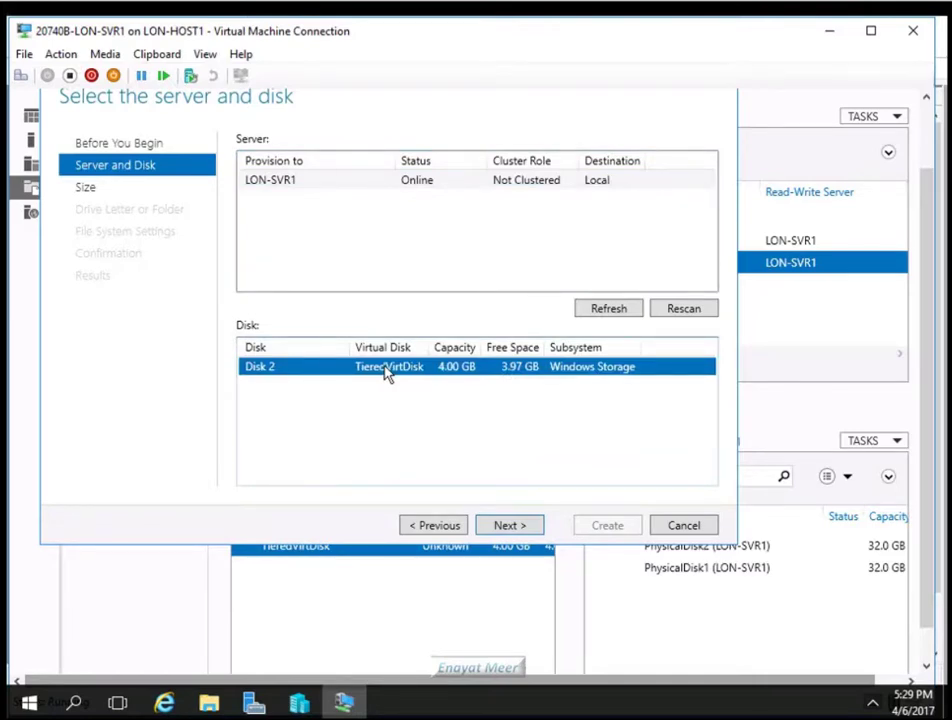
left_click(508, 526)
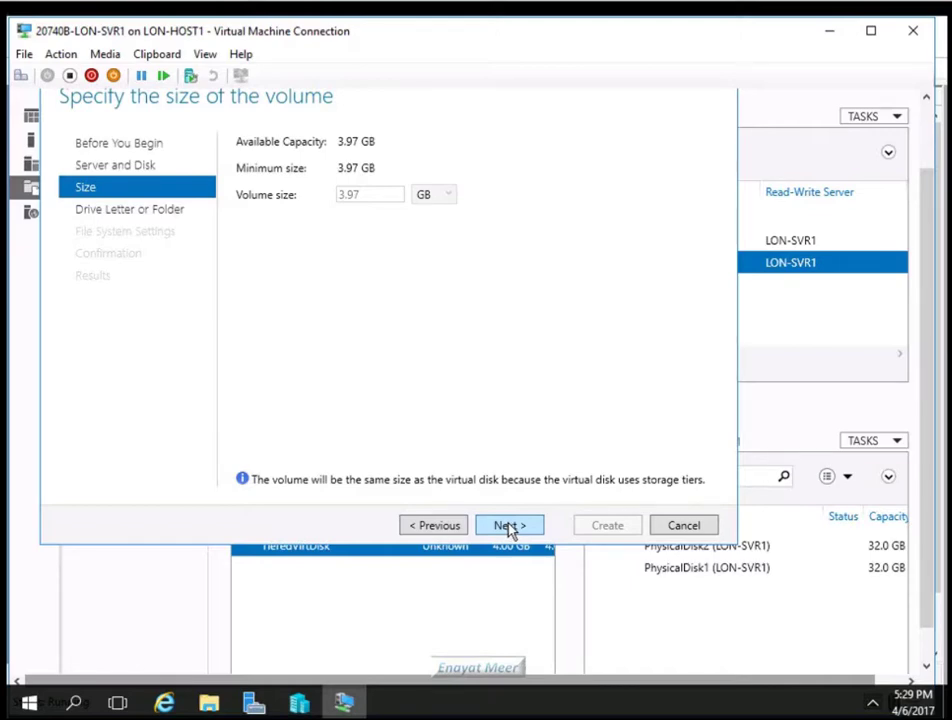
left_click(508, 526)
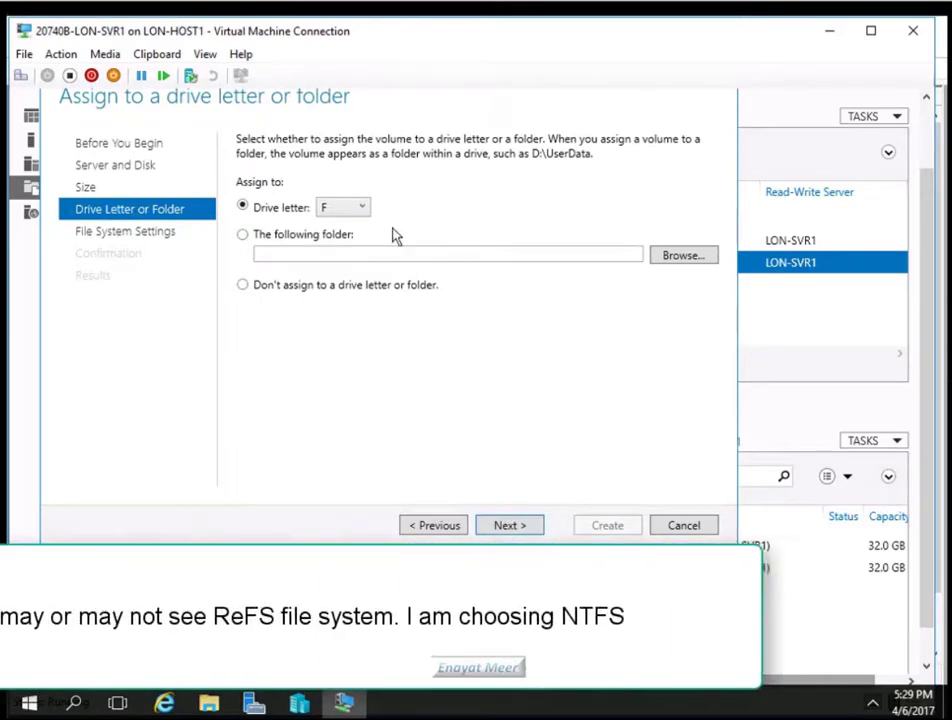
Step: Assign drive letter R to the new volume on TieredVirtDisk
left_click(362, 208)
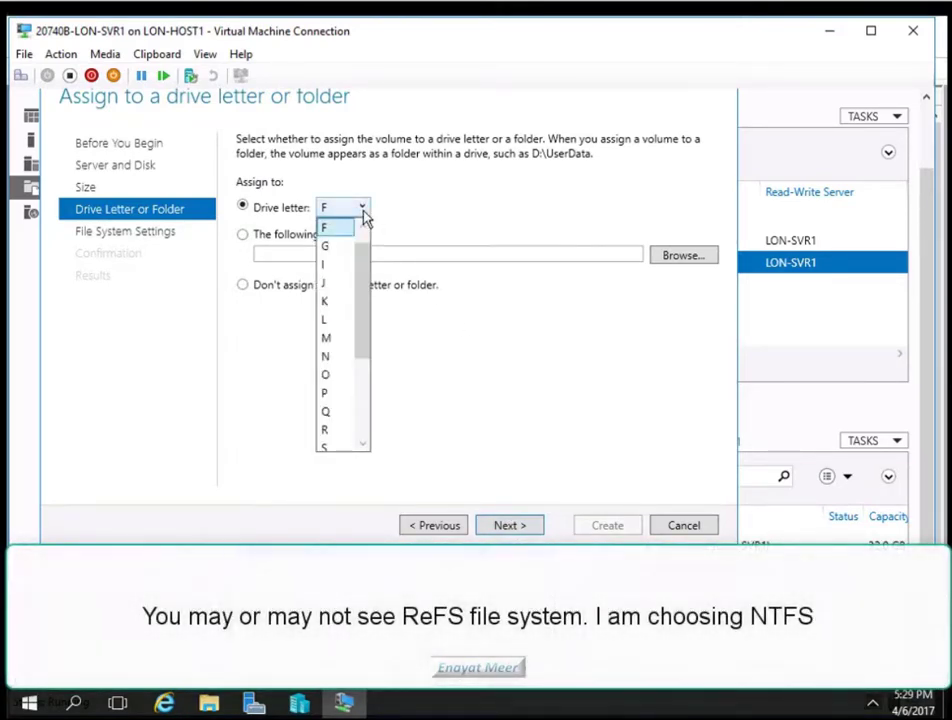
left_click(336, 431)
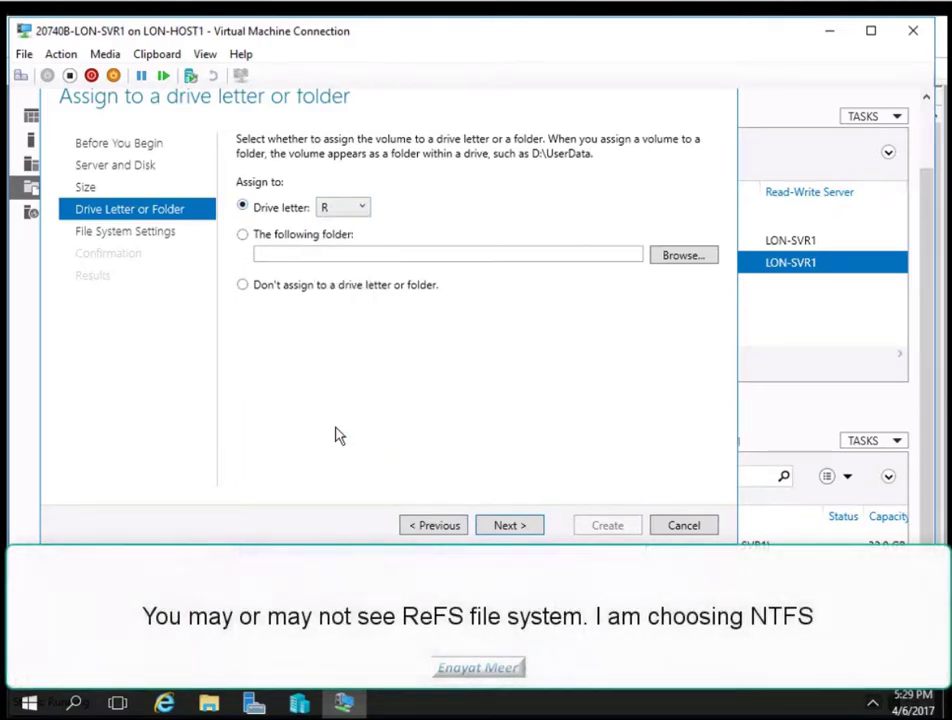
left_click(508, 526)
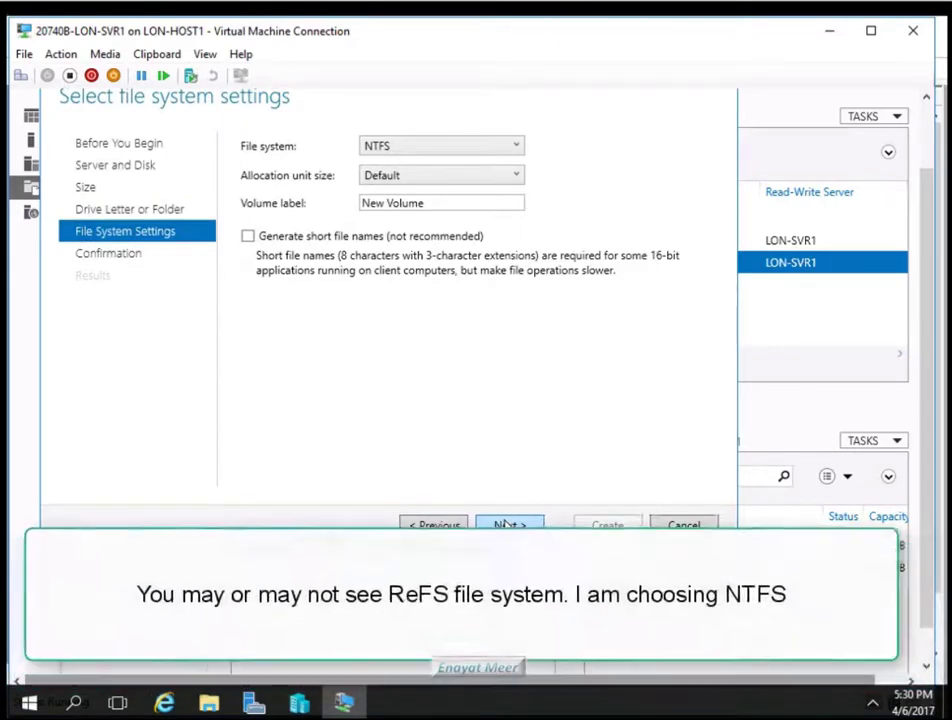
Step: Keep NTFS as the file system, label the volume Tiered Volume, create it and close the volume wizard
left_click(520, 149)
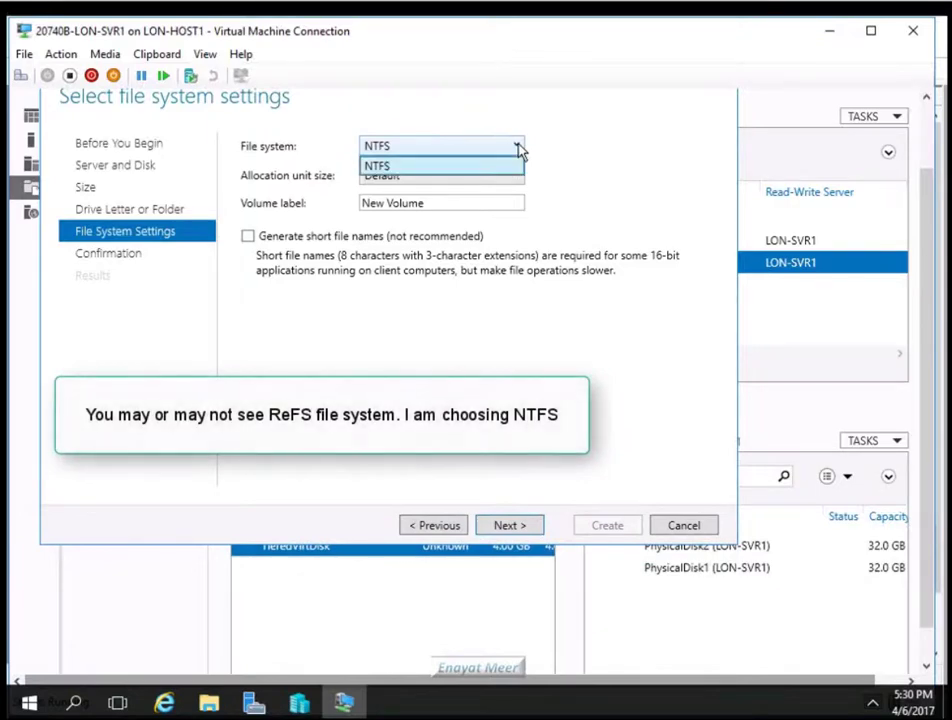
left_click(519, 149)
left_click(519, 149)
left_click(519, 149)
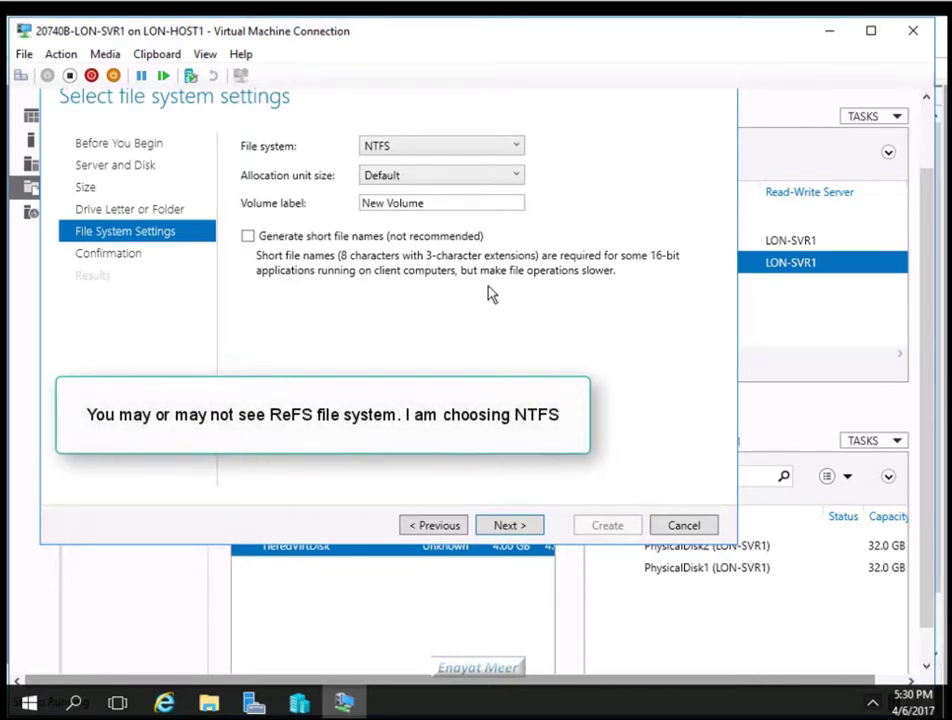
left_click(437, 206)
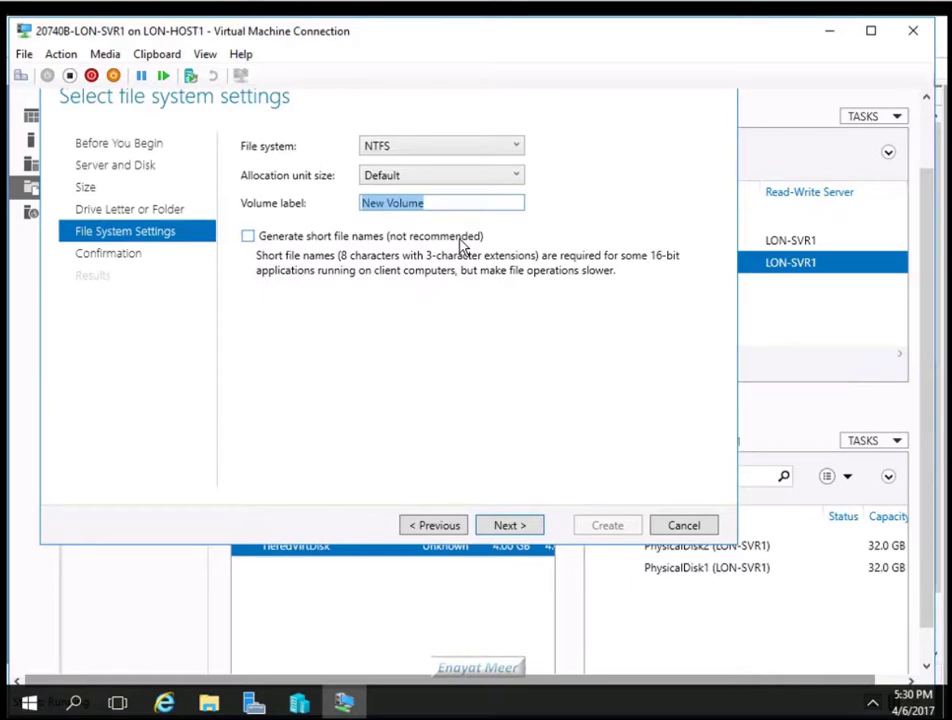
type("Tiered")
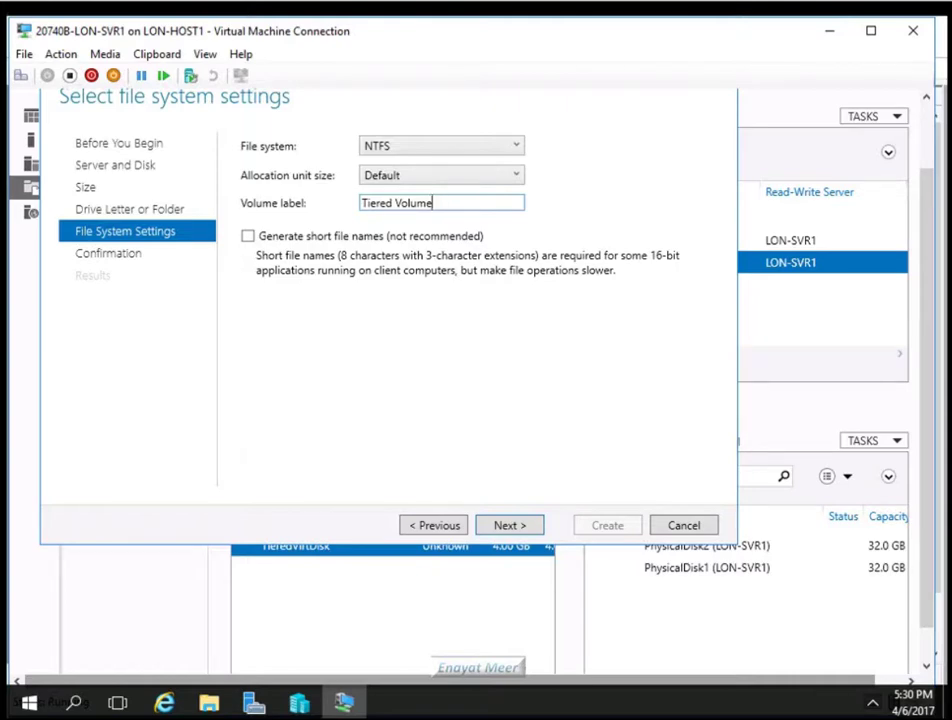
left_click(510, 526)
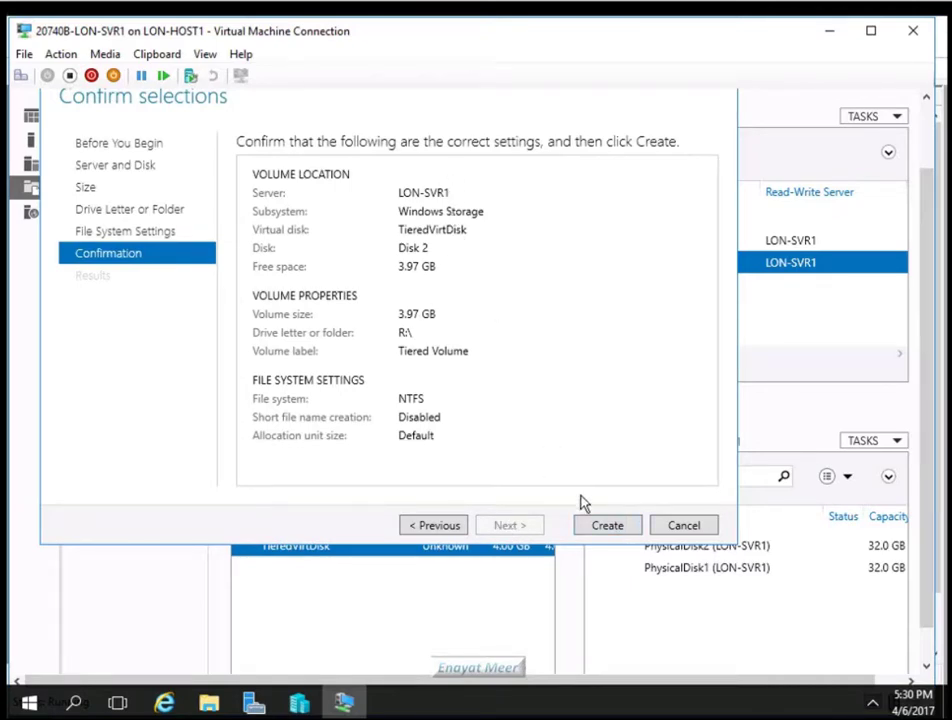
left_click(608, 526)
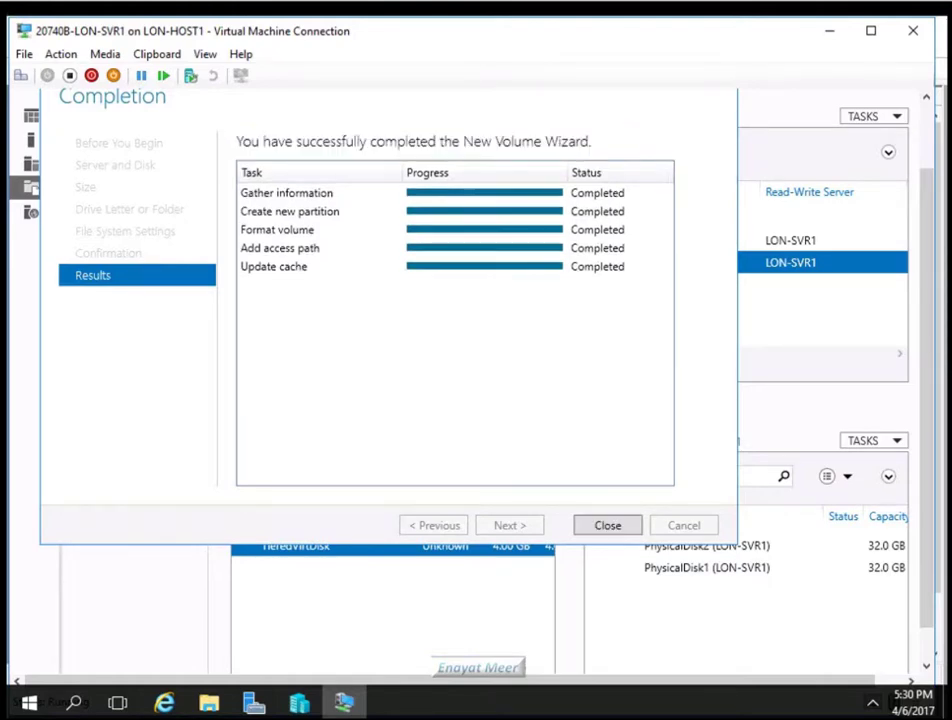
left_click(608, 526)
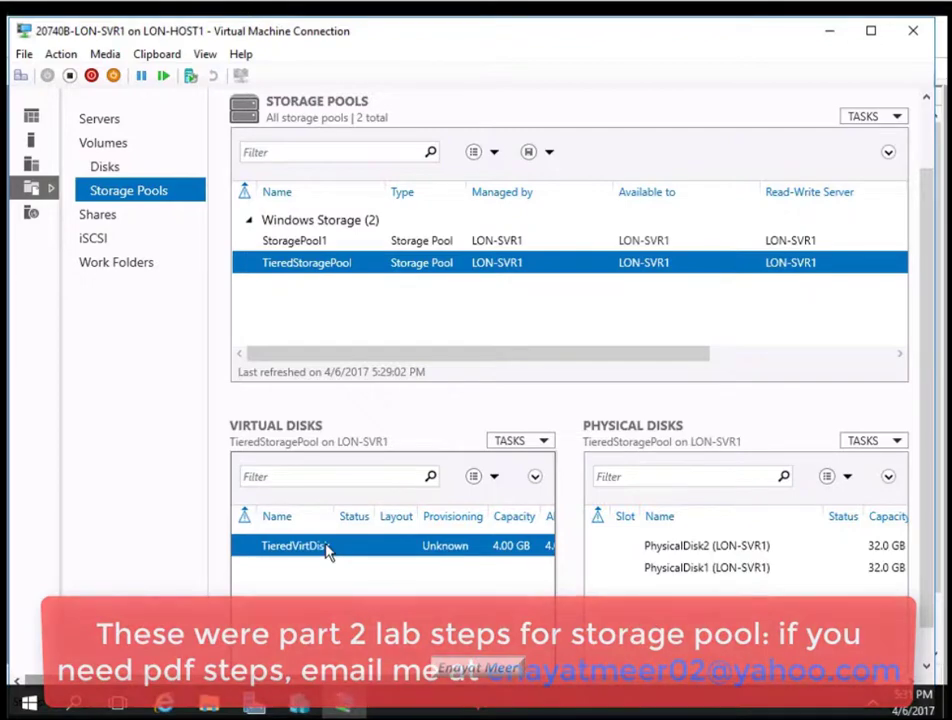
Step: Review TieredVirtDisk's general and health properties, including the media type of its physical disks, and close the properties
right_click(327, 552)
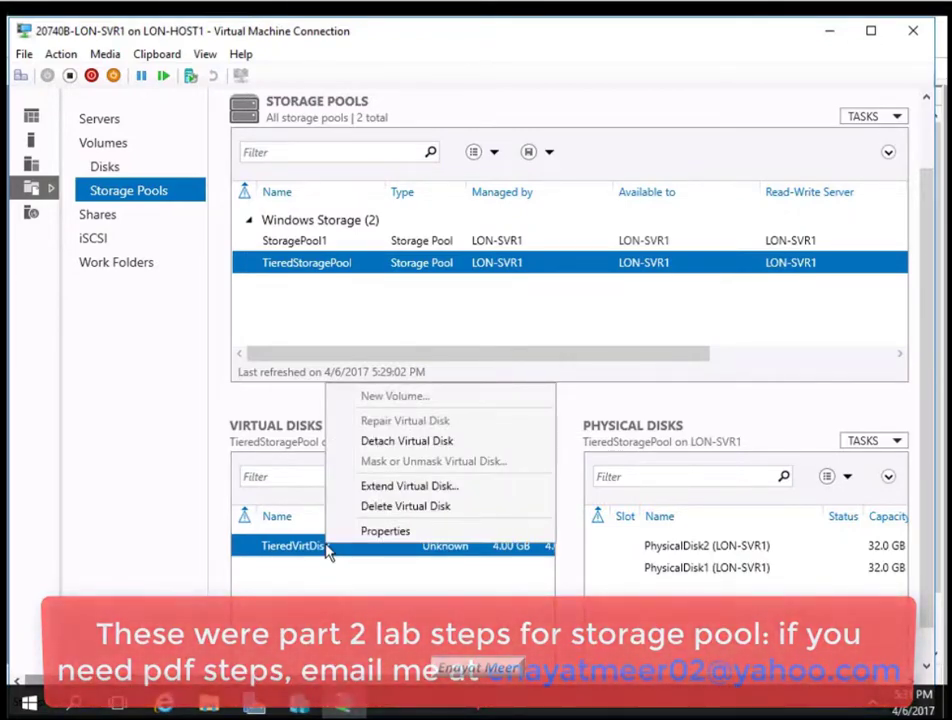
left_click(370, 531)
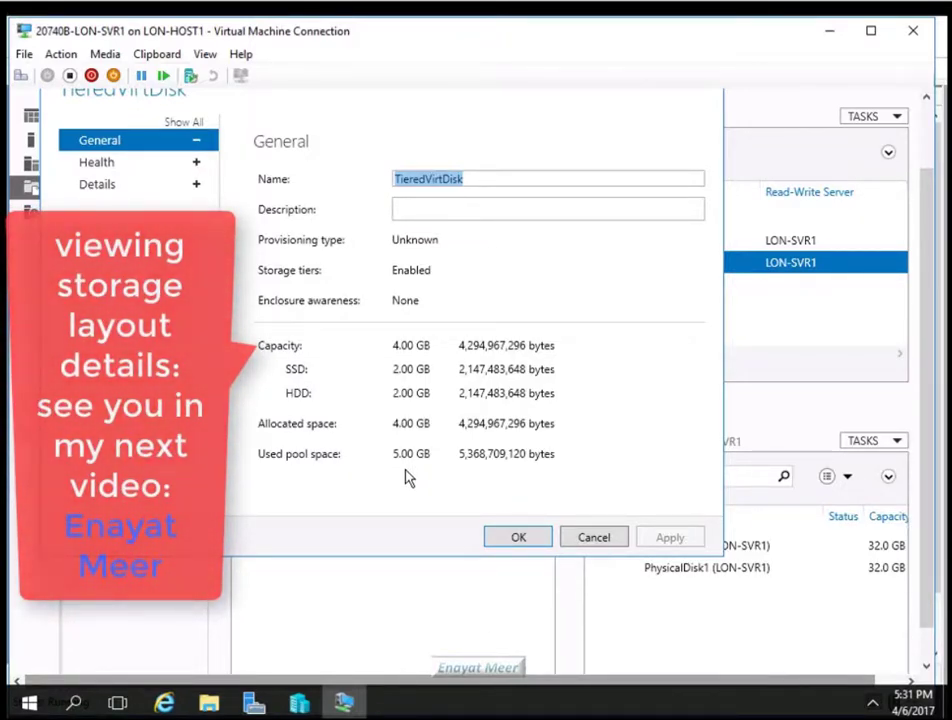
left_click(99, 162)
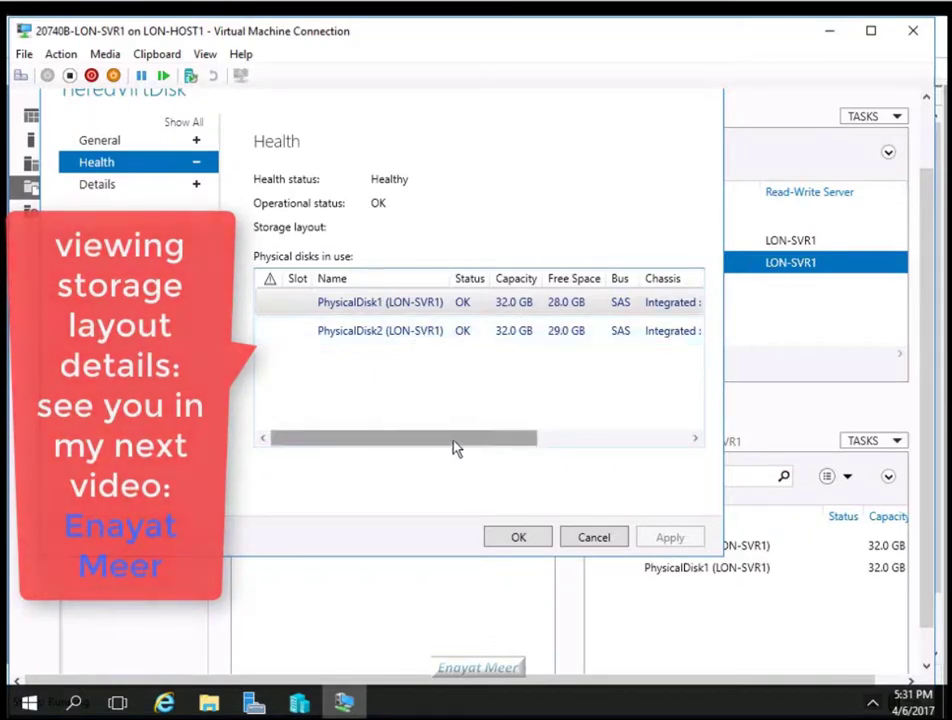
left_click_drag(455, 447, 659, 450)
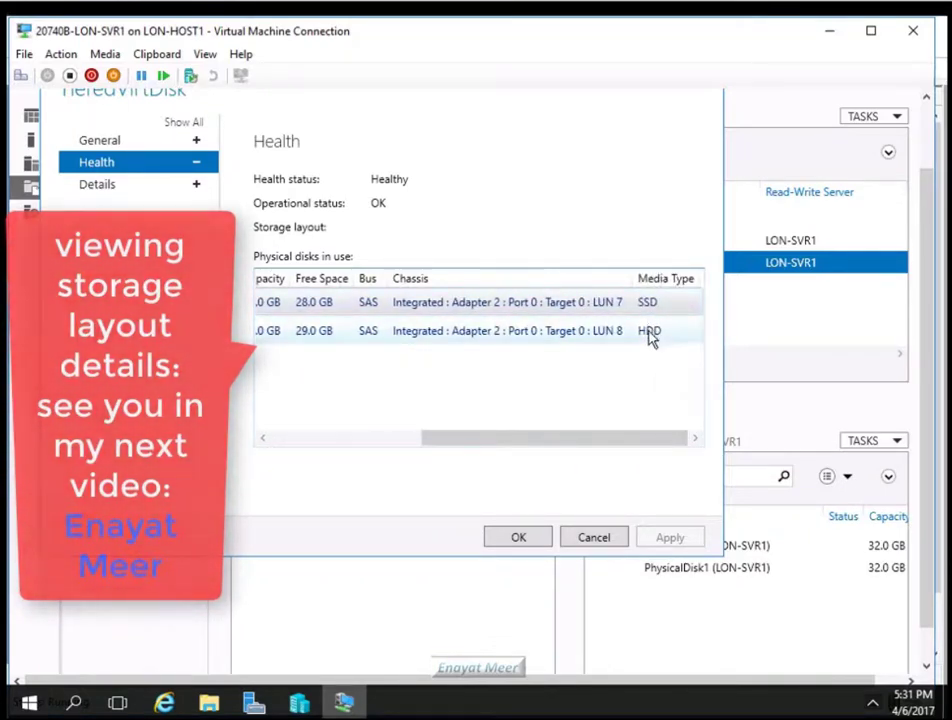
left_click(517, 541)
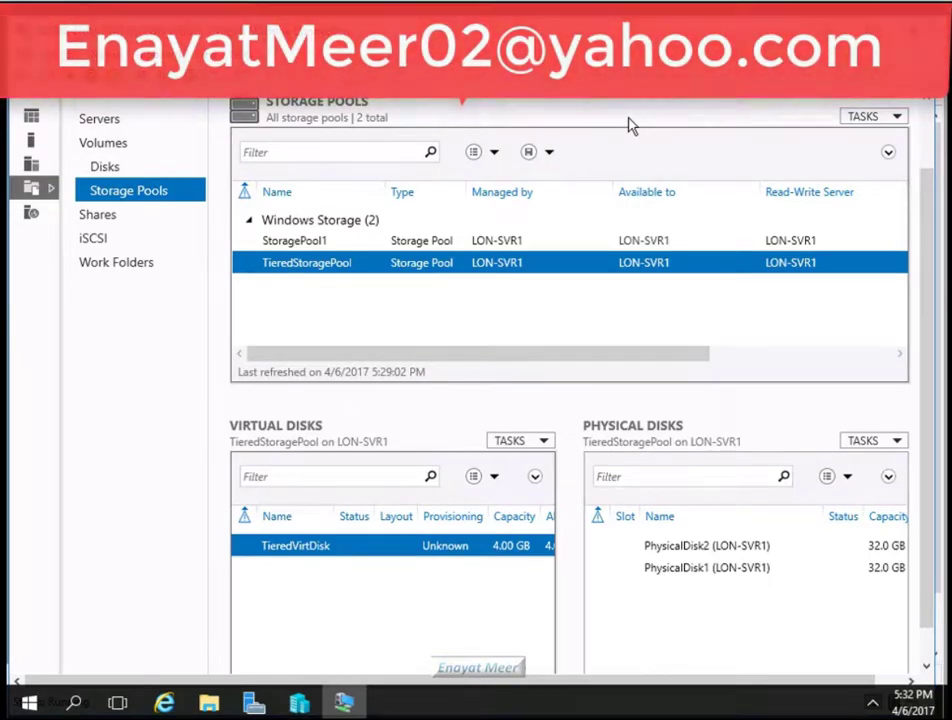
key("alt+Tab")
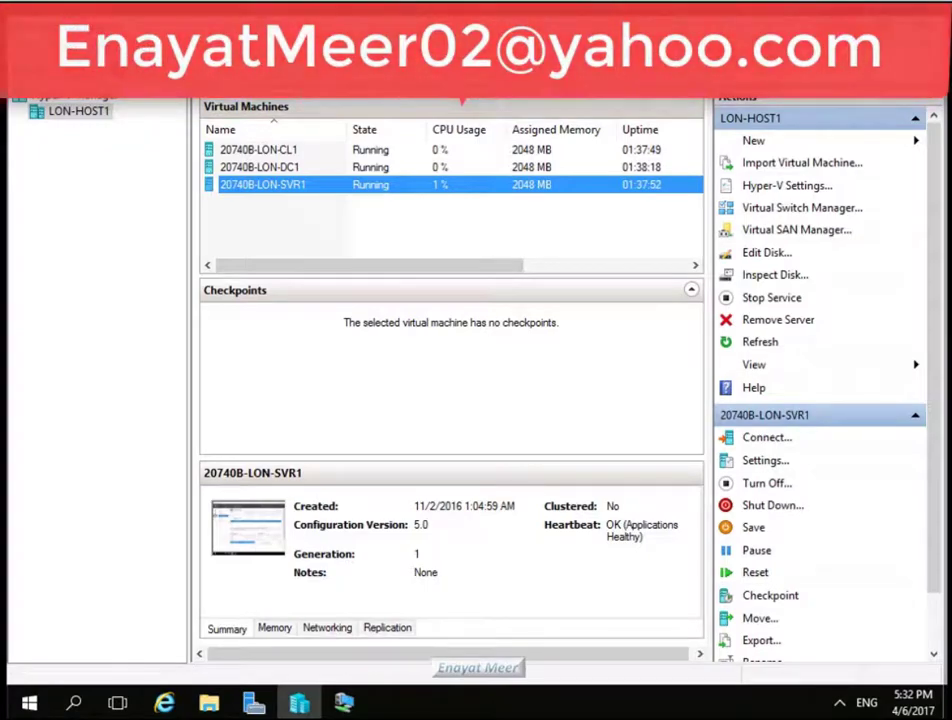
key("alt+Tab")
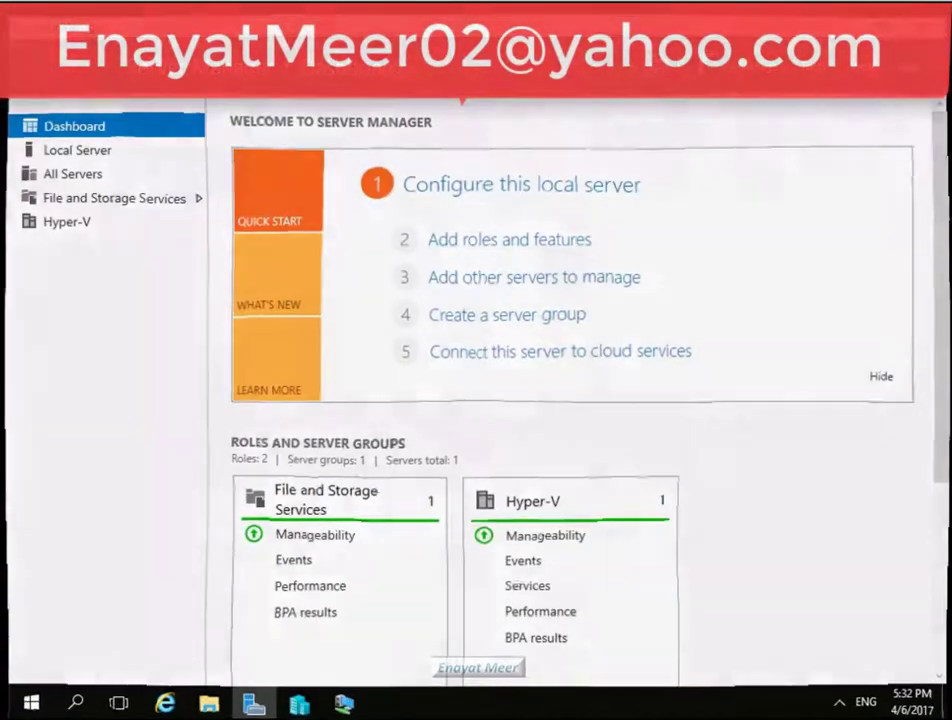